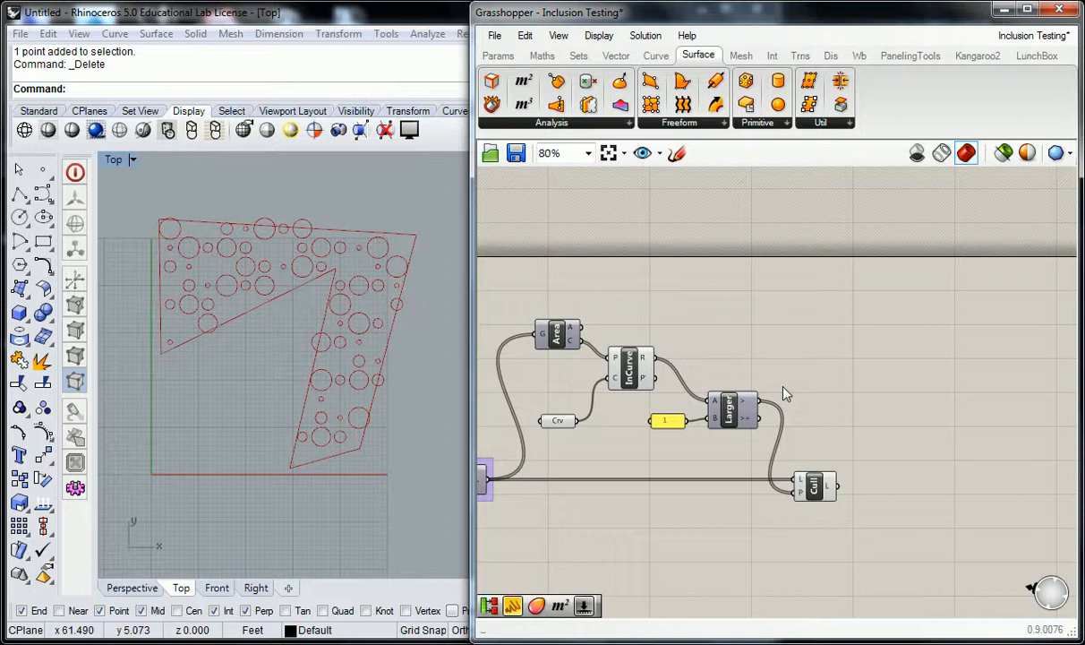
- Pan and zoom across the definition to review the chain from the grid and circles through the Cull components
right_drag(591, 350, 859, 322)
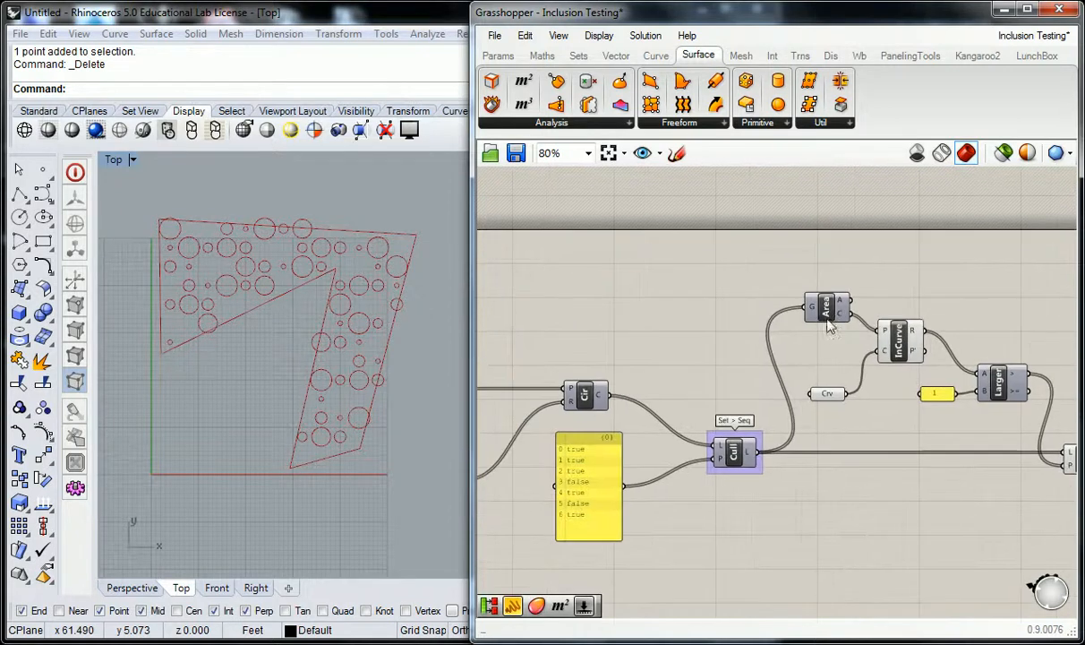
right_drag(715, 338, 760, 329)
scroll(669, 300, down, 1)
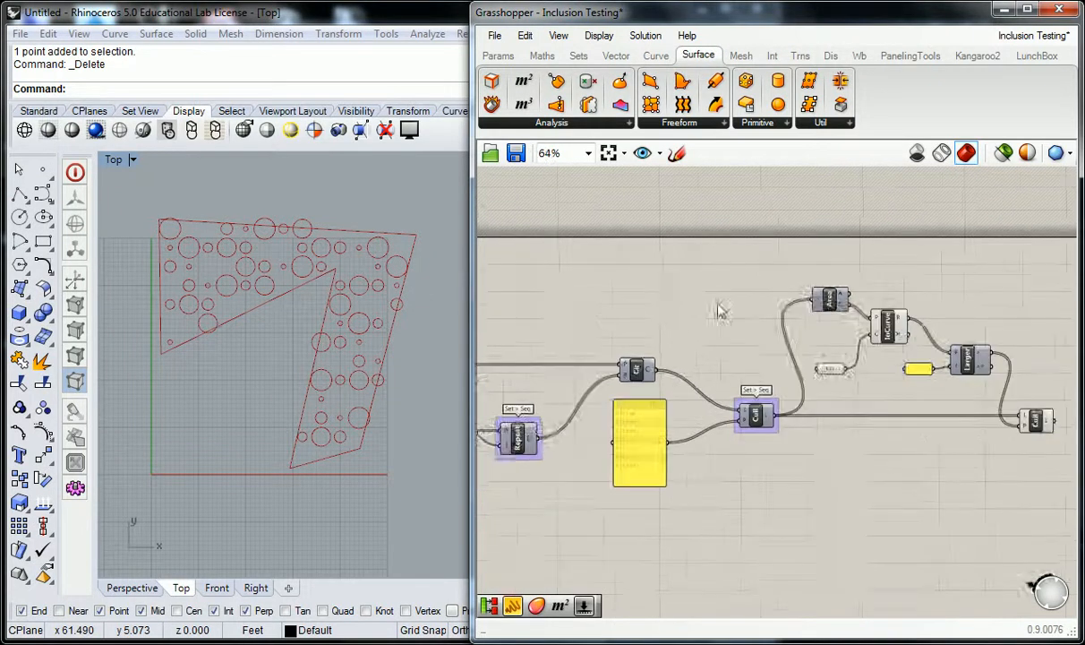
right_drag(668, 301, 544, 321)
right_drag(757, 345, 811, 351)
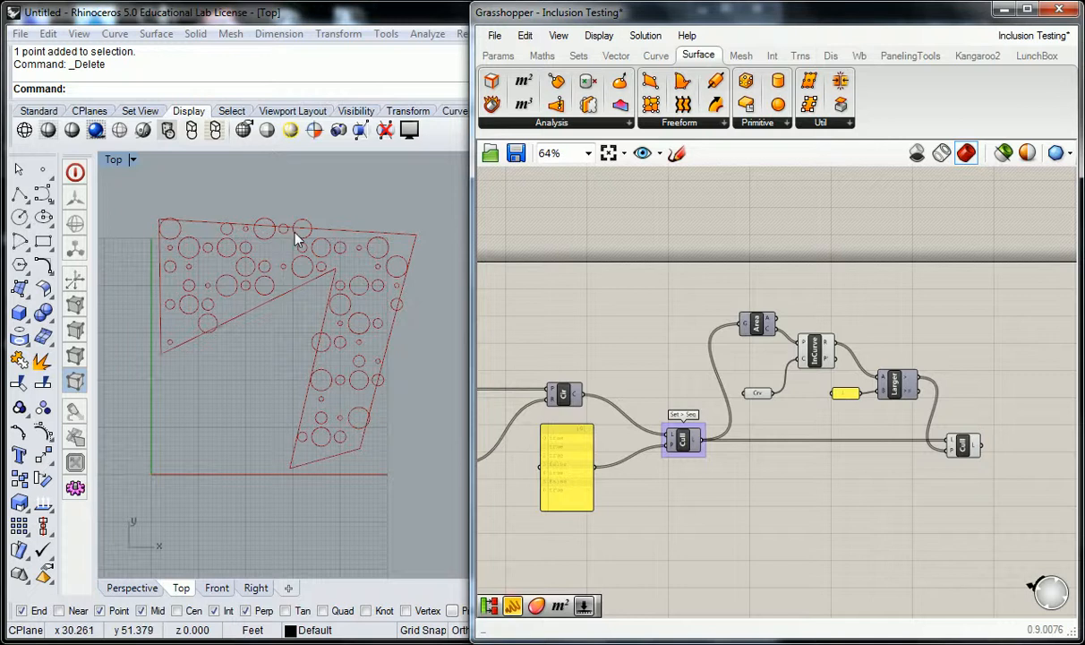
right_drag(595, 332, 630, 331)
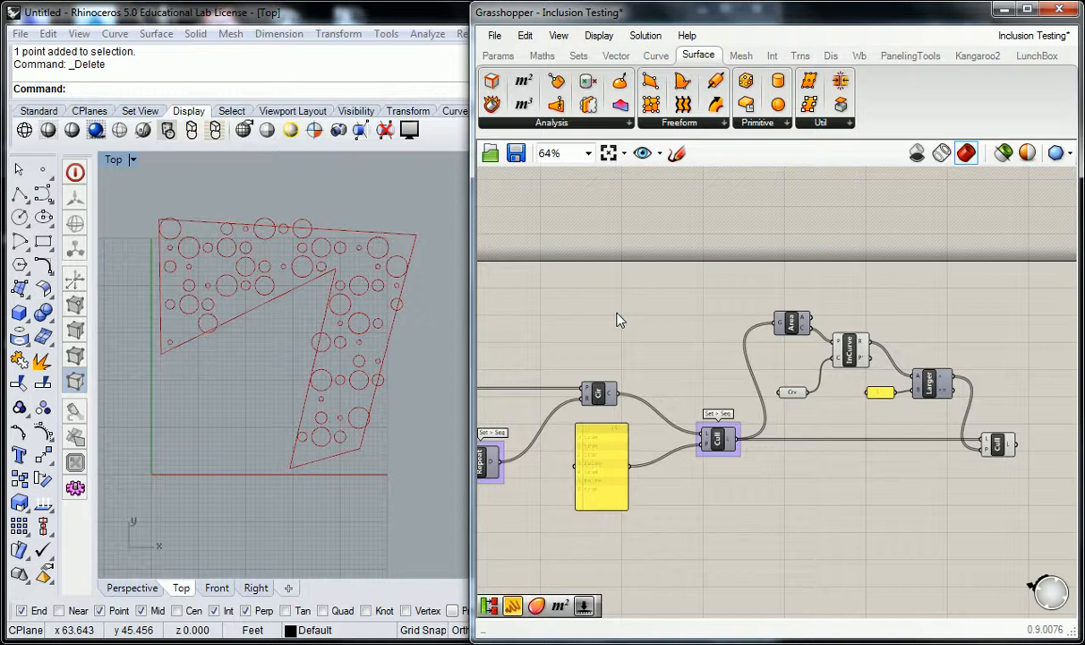
right_drag(662, 333, 958, 318)
scroll(896, 318, down, 2)
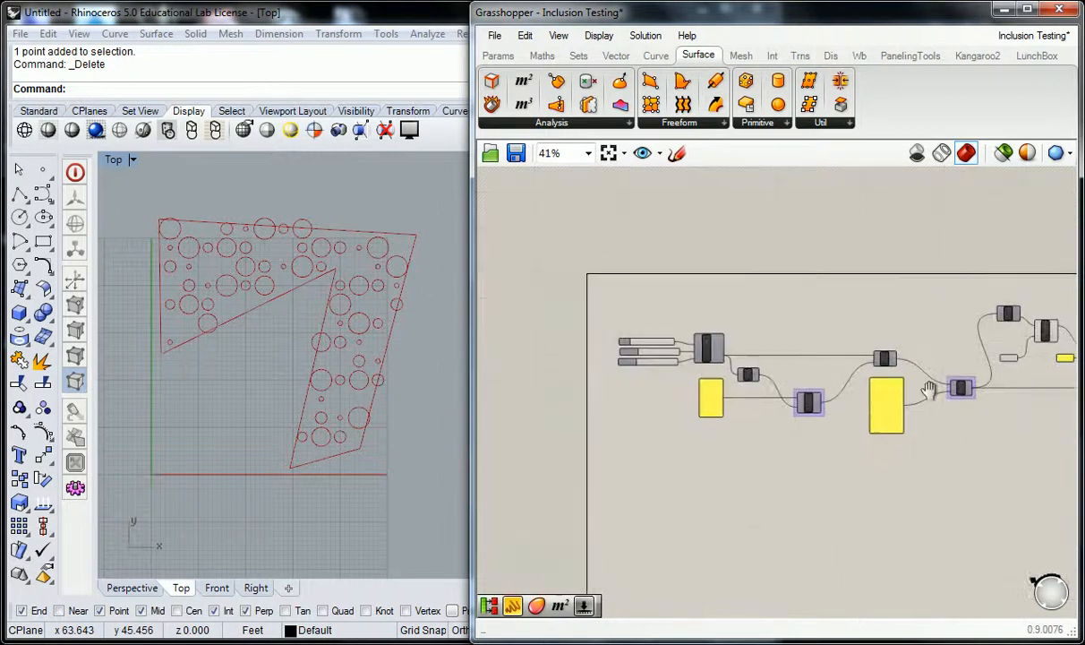
right_drag(971, 396, 877, 408)
scroll(801, 417, up, 2)
scroll(638, 374, up, 1)
- Inspect the panel of radius values feeding the Repeat component
right_drag(752, 330, 665, 341)
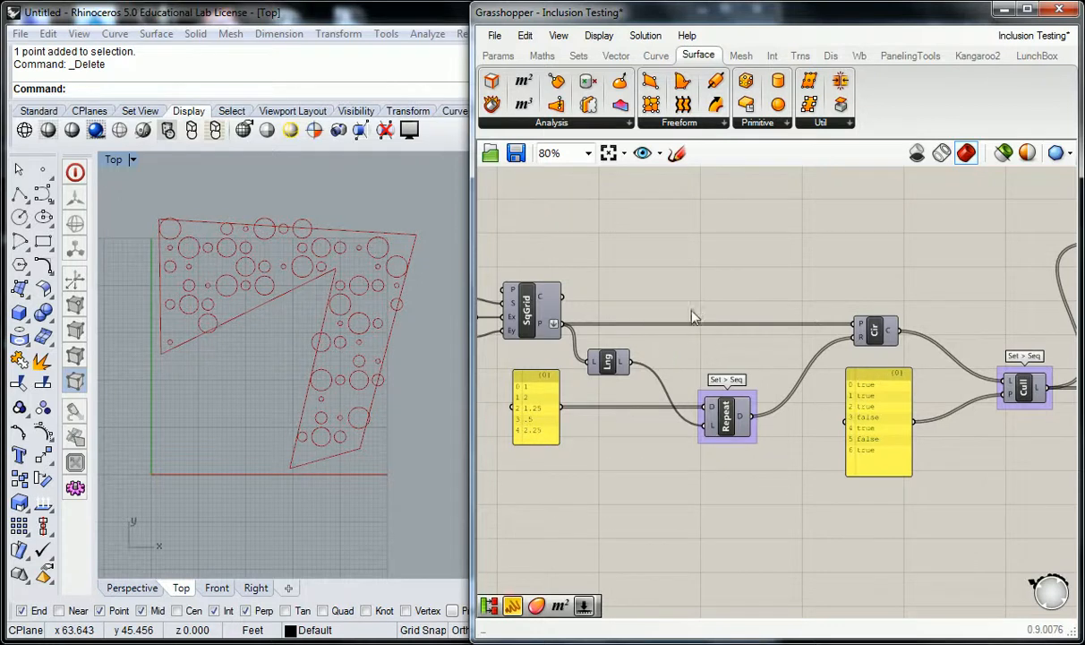
right_drag(665, 297, 636, 300)
right_drag(735, 286, 703, 310)
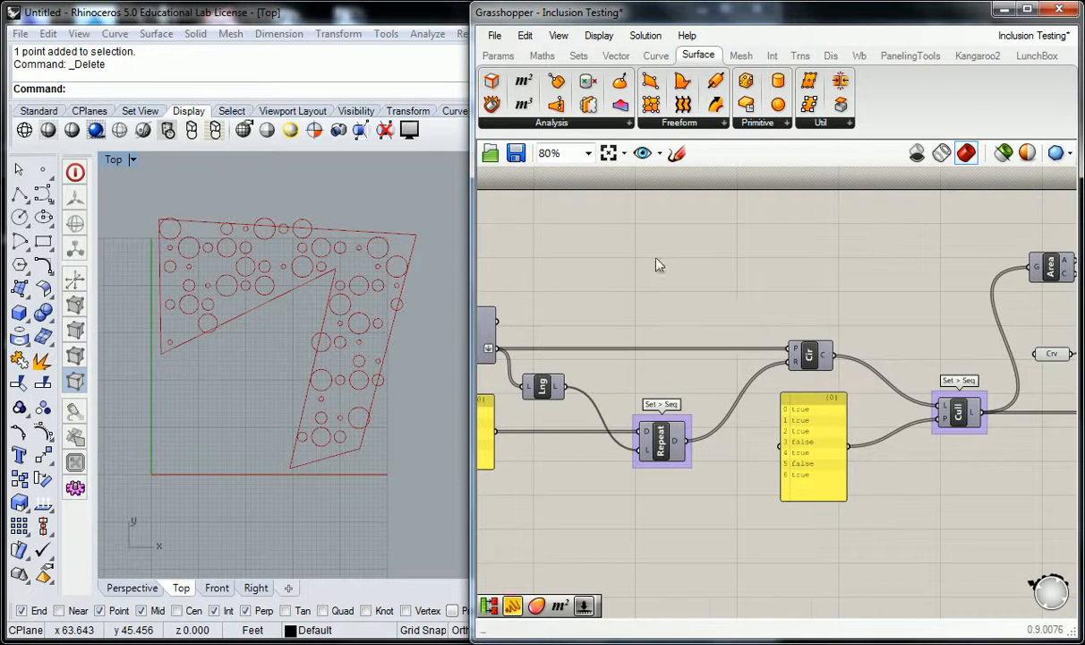
right_drag(674, 274, 770, 272)
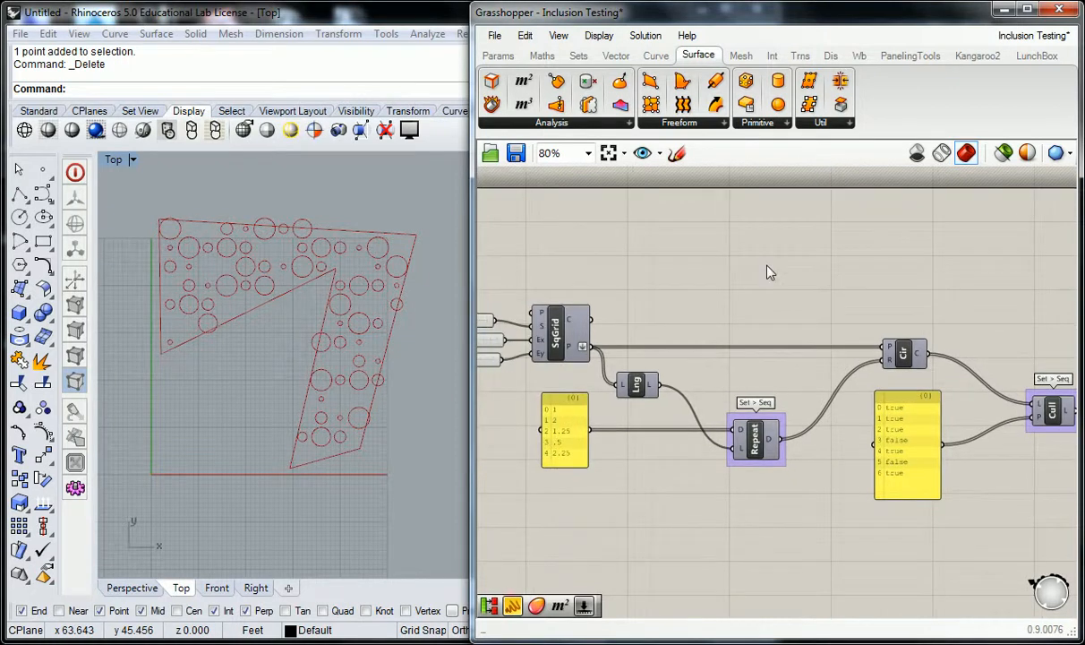
right_drag(574, 465, 599, 472)
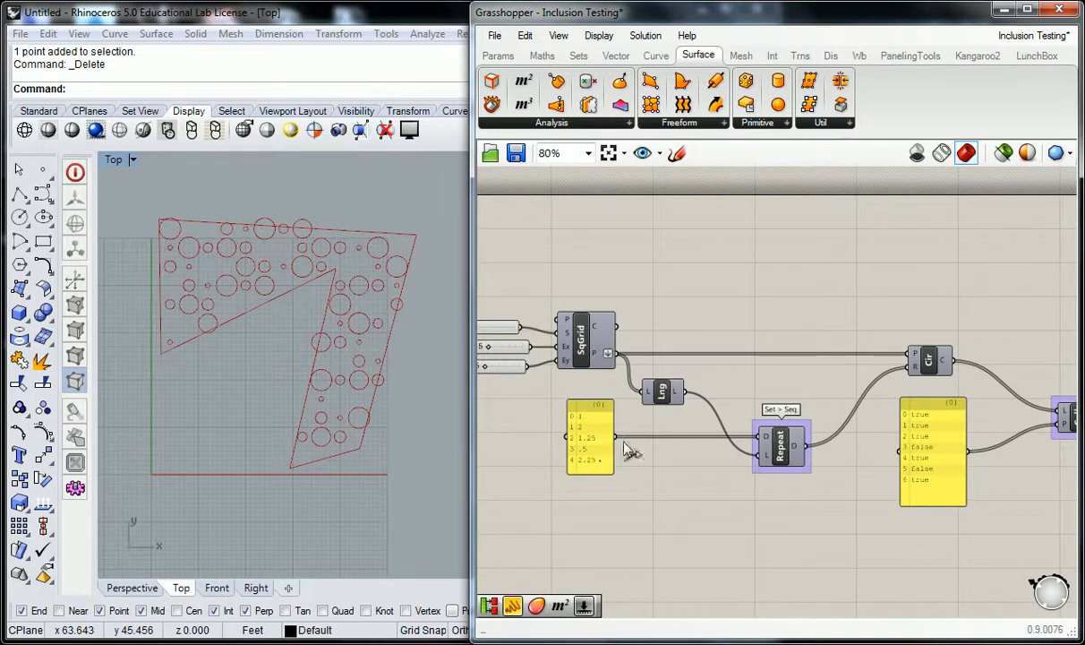
scroll(636, 448, up, 2)
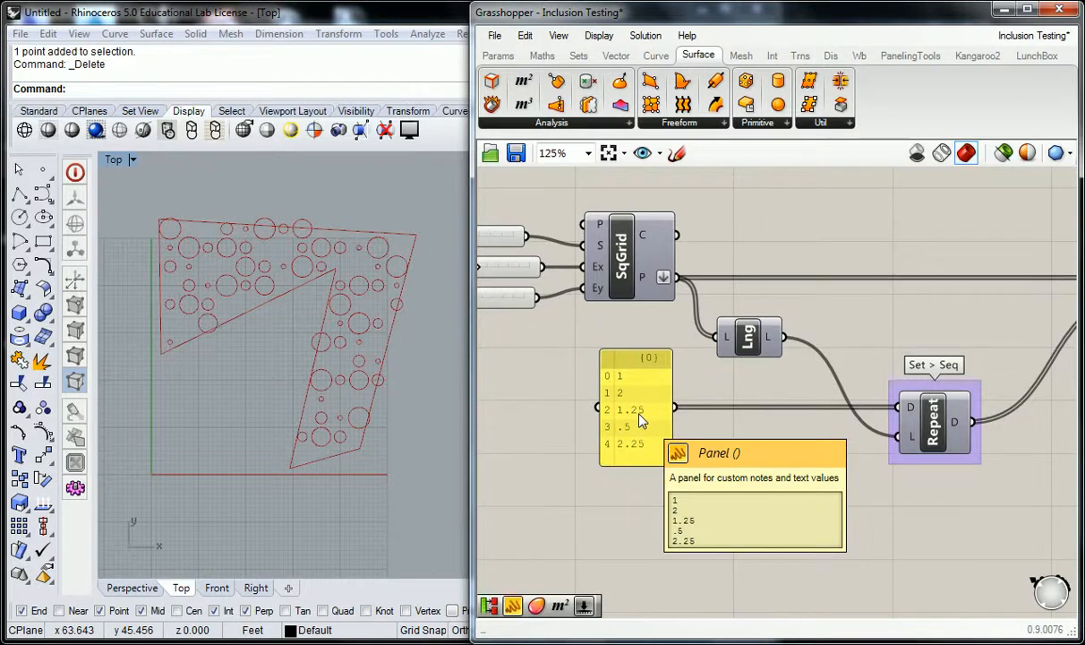
scroll(710, 437, down, 2)
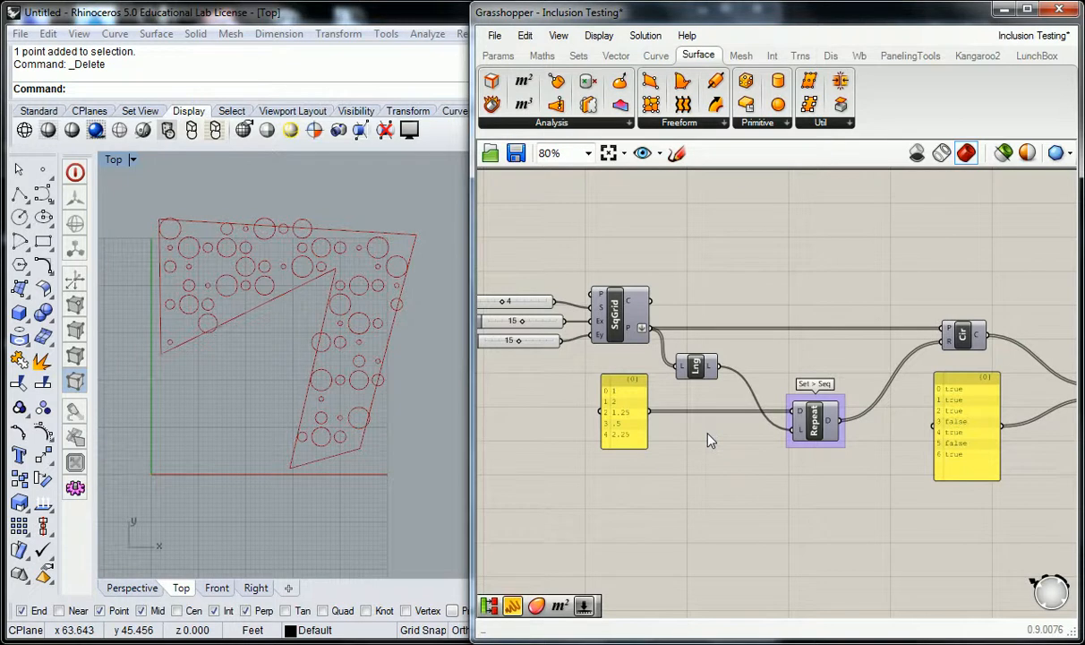
right_drag(710, 438, 567, 438)
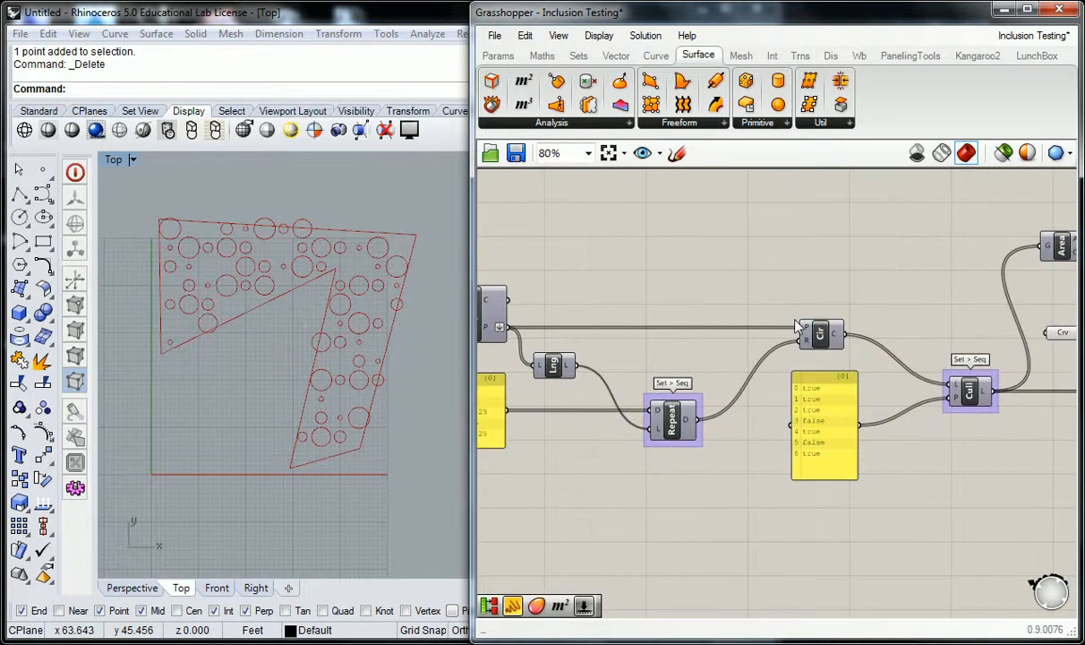
- Add an Offset curve component to the canvas above the Circle component
click(655, 56)
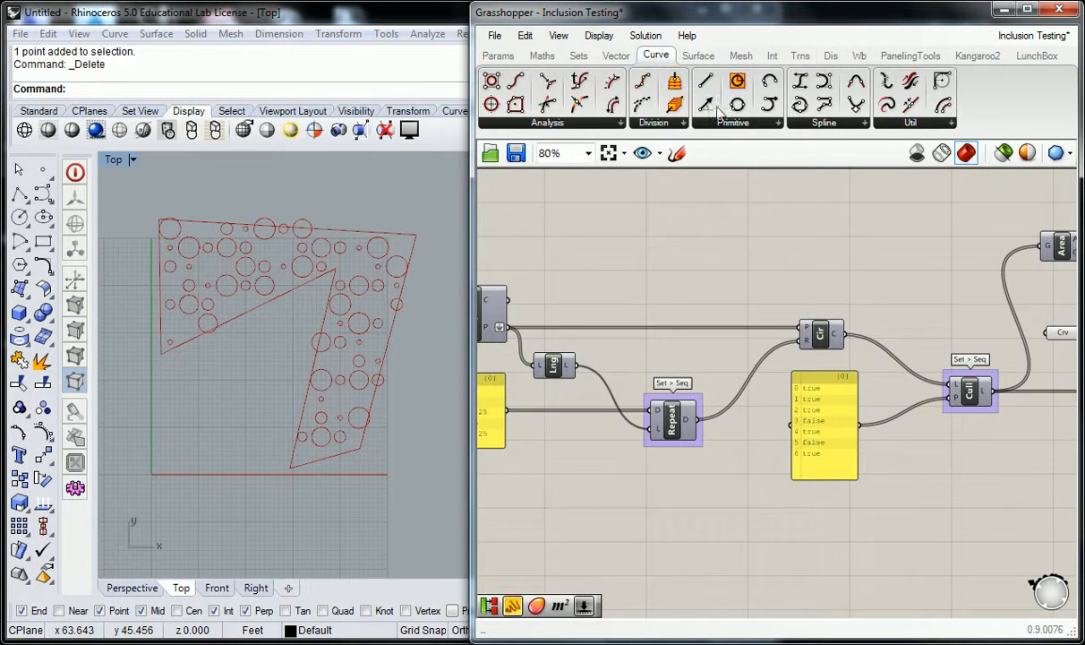
click(877, 122)
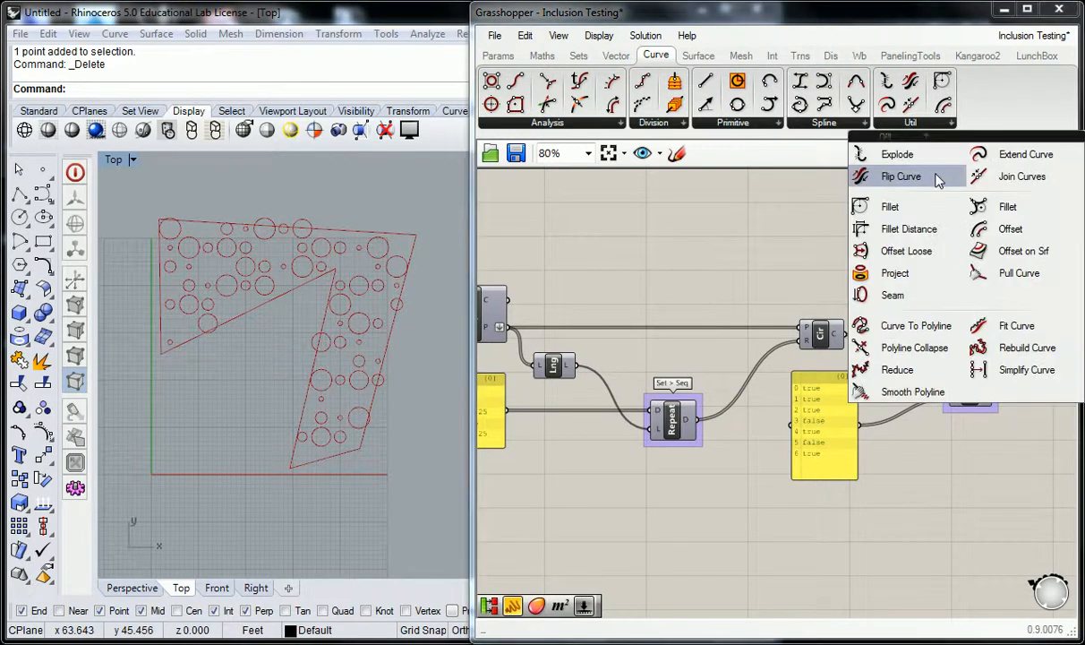
click(1008, 231)
click(807, 258)
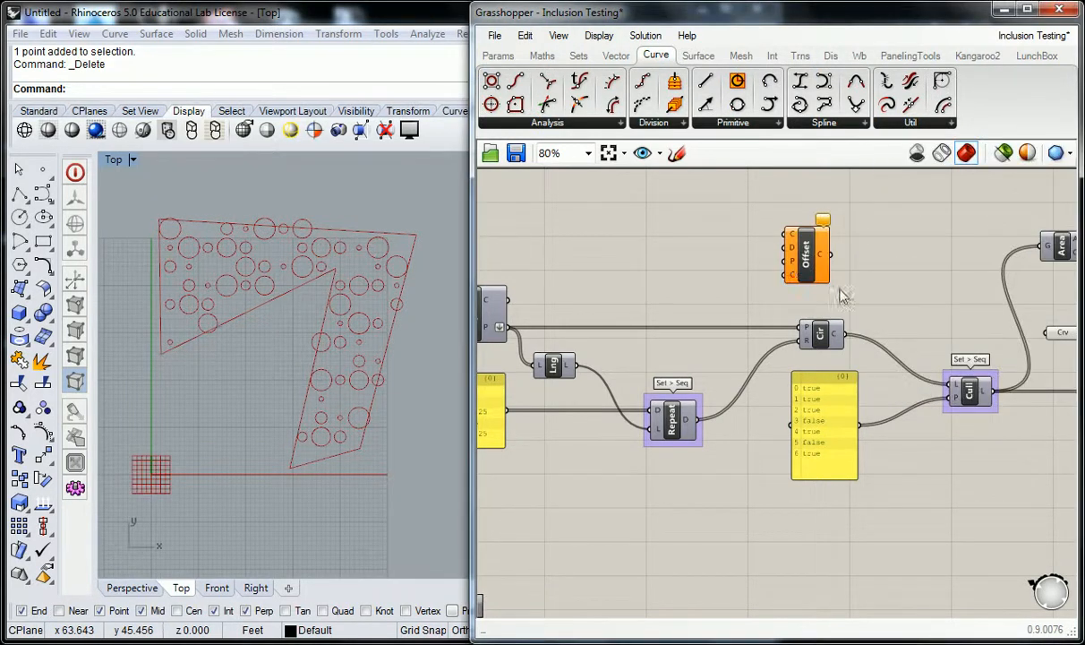
- Navigate the canvas to locate the boundary Crv parameter relative to the new Offset component
right_drag(814, 300, 808, 310)
scroll(1003, 355, down, 3)
right_drag(1003, 354, 780, 355)
right_drag(793, 300, 883, 293)
scroll(778, 322, up, 3)
right_drag(639, 336, 760, 334)
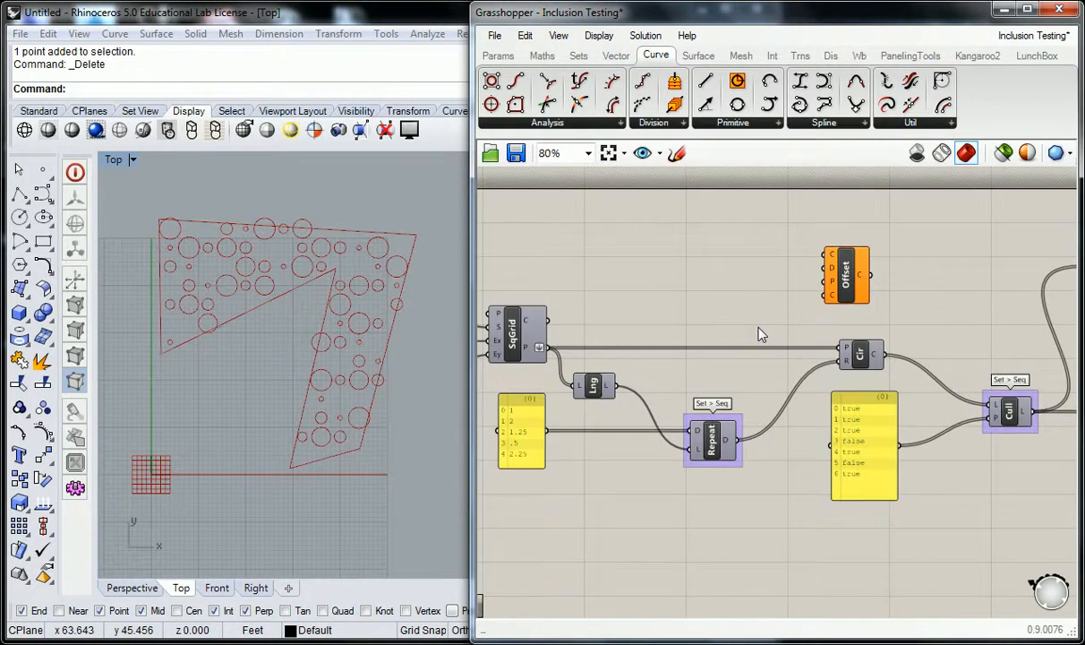
scroll(760, 332, down, 2)
scroll(854, 339, up, 2)
right_drag(882, 357, 794, 343)
drag(898, 386, 707, 345)
drag(635, 315, 705, 298)
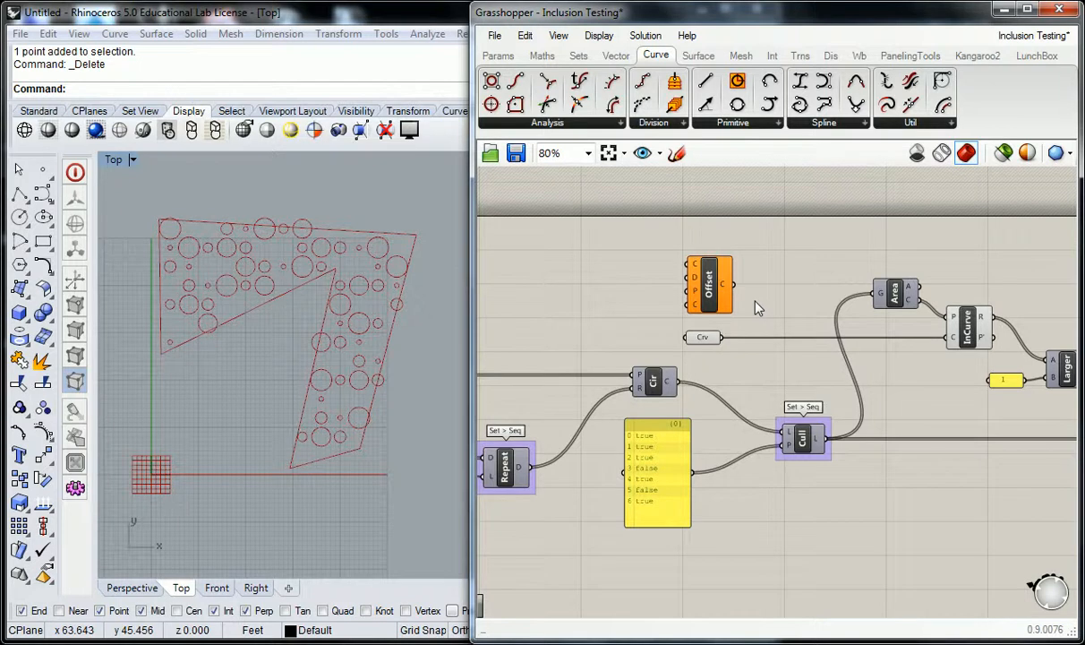
right_drag(683, 320, 753, 303)
right_drag(576, 295, 775, 288)
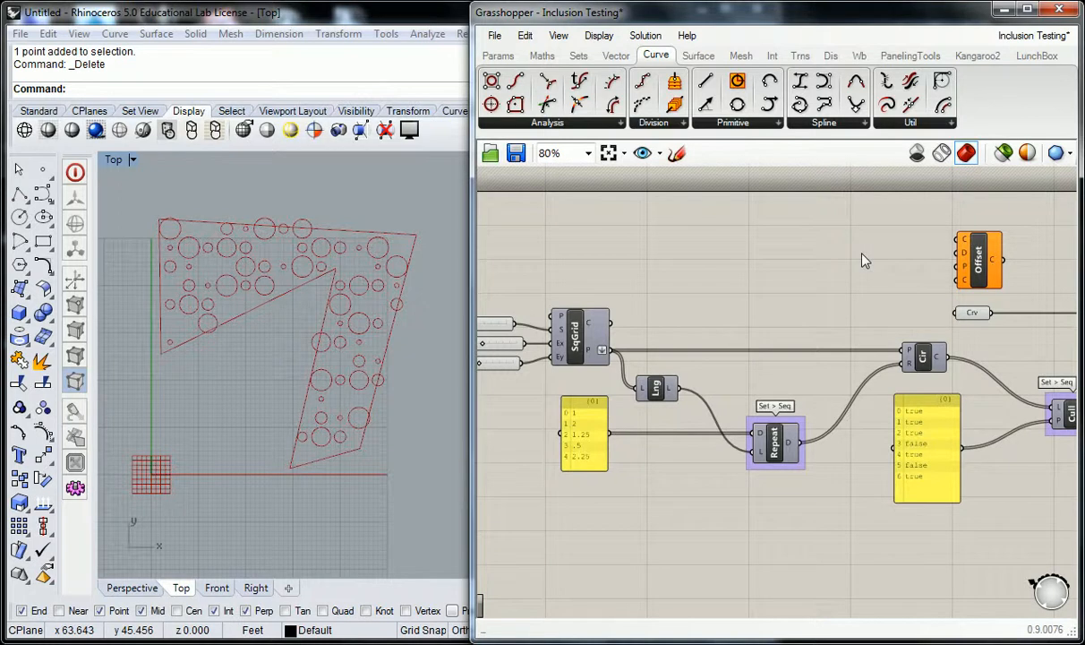
- Connect the boundary Crv parameter to the Offset component's curve input
mouse_move(964, 253)
mouse_move(967, 273)
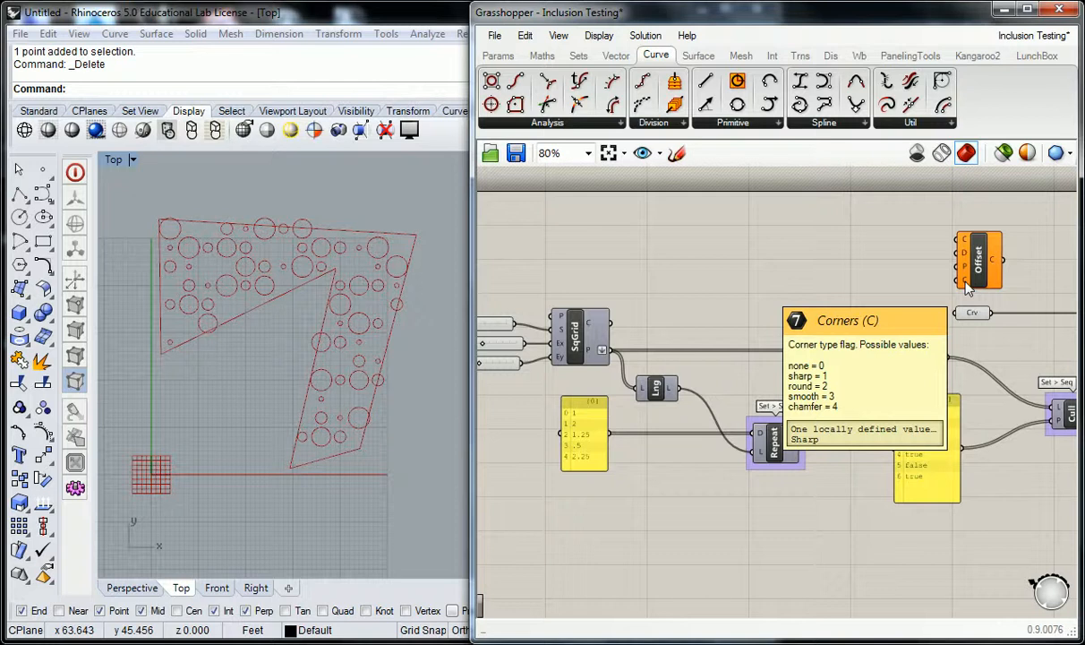
right_drag(806, 286, 841, 254)
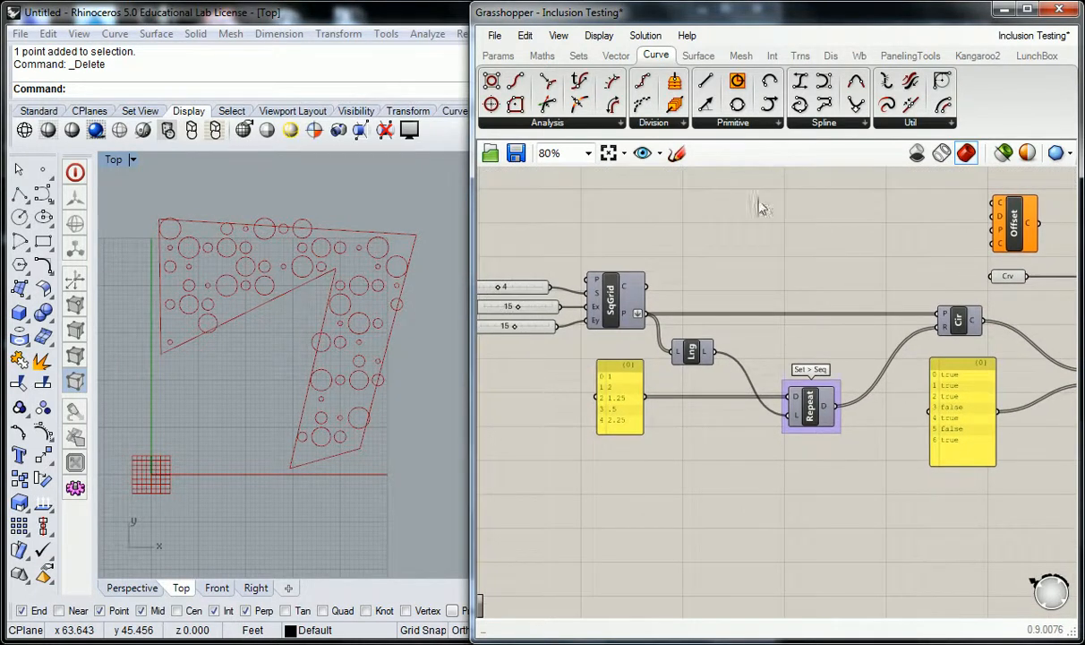
right_drag(909, 226, 631, 244)
mouse_move(717, 235)
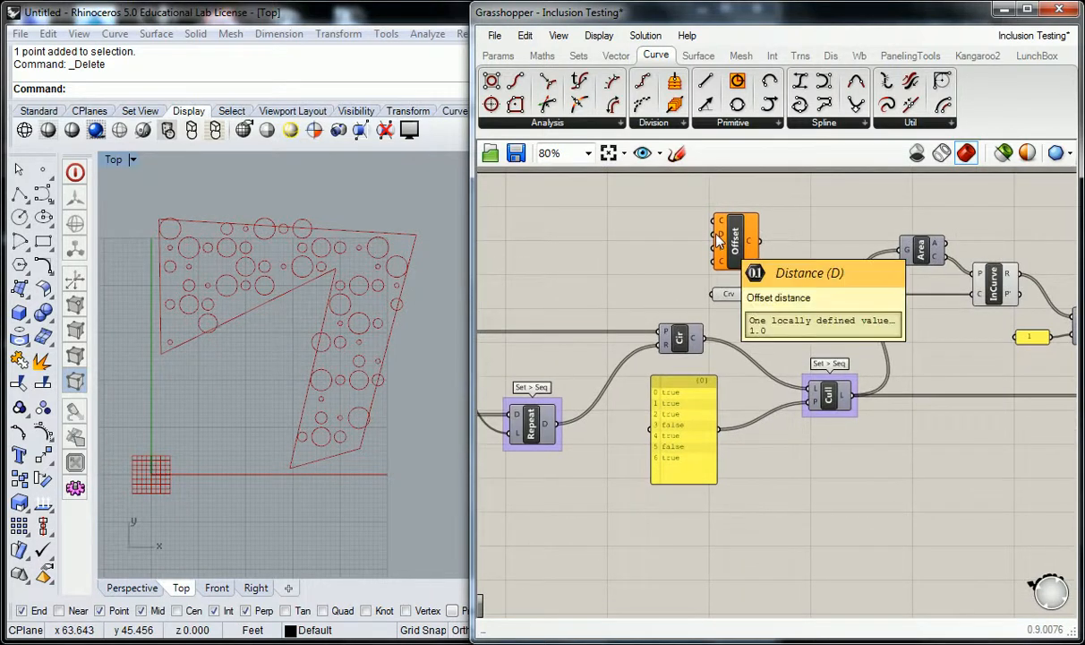
drag(748, 293, 784, 240)
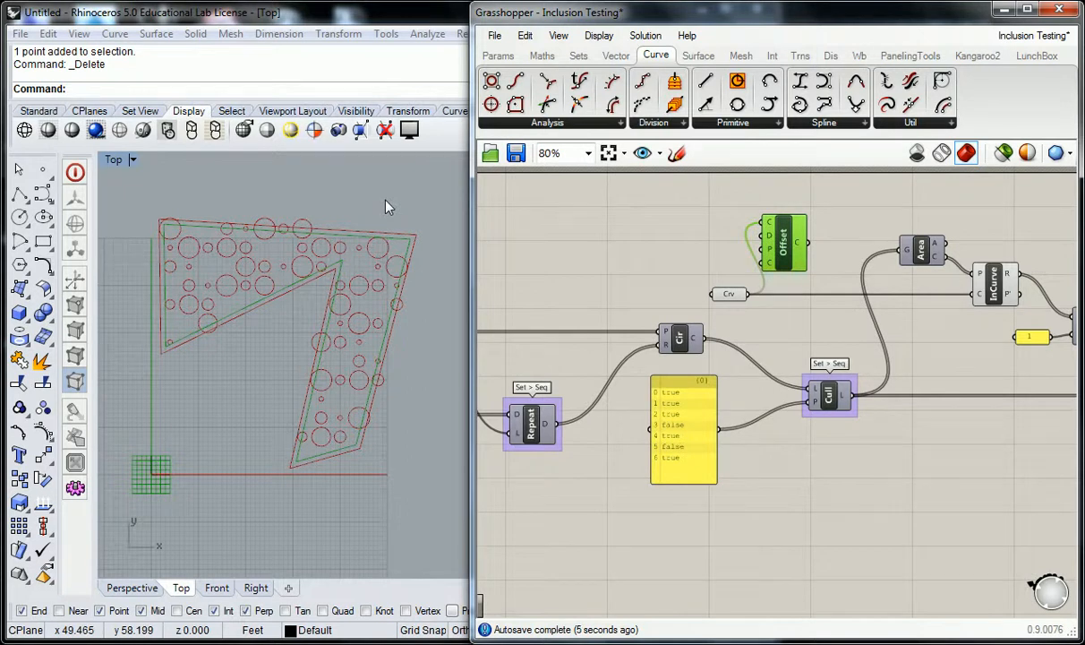
- Add a Bounds component and connect the radius values panel to its Numbers input
click(585, 225)
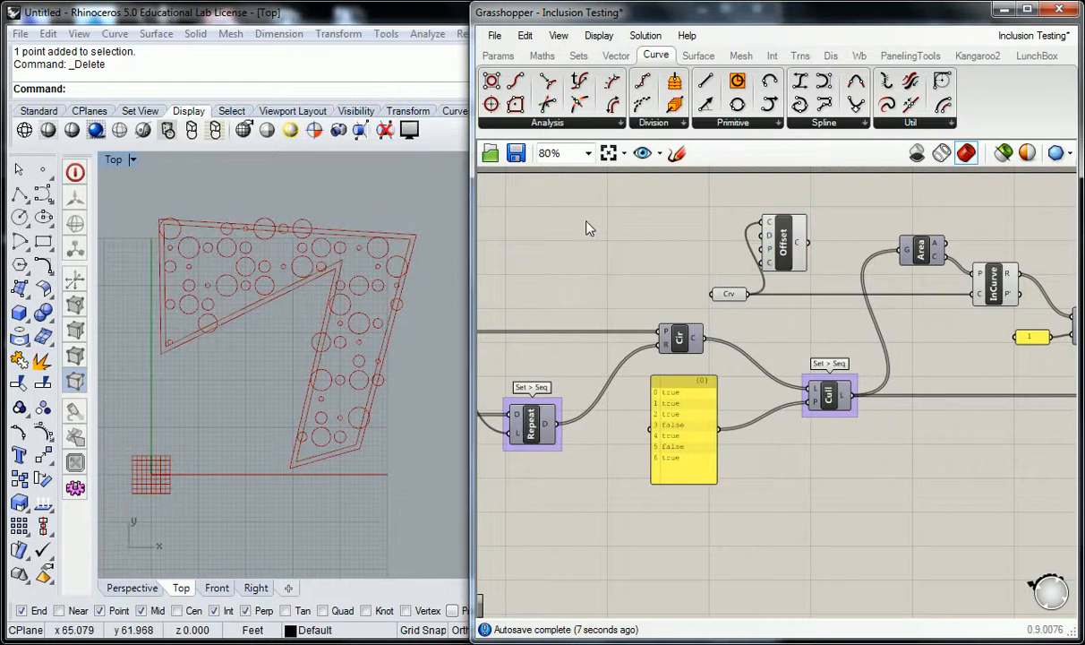
right_drag(628, 251, 745, 219)
right_drag(596, 387, 739, 377)
scroll(592, 390, up, 5)
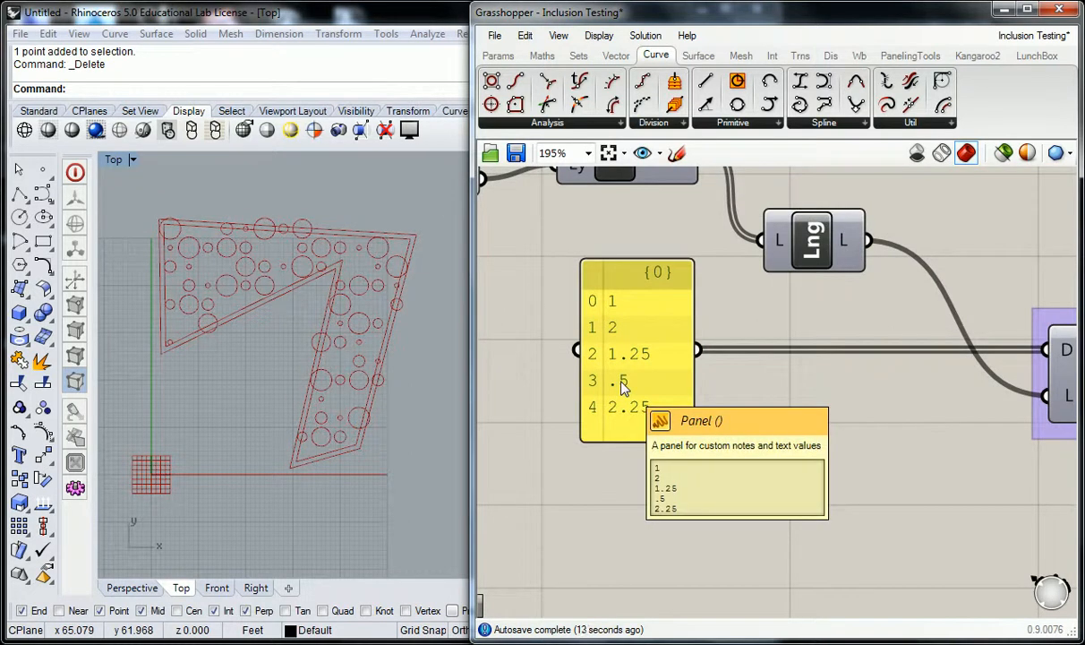
scroll(779, 430, down, 3)
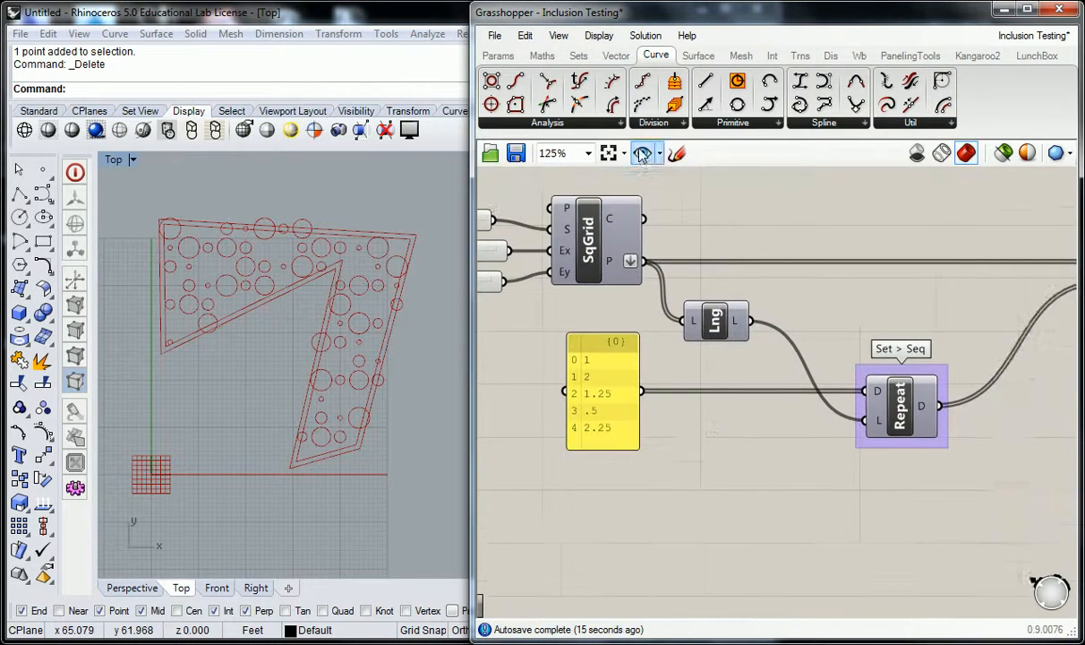
click(579, 57)
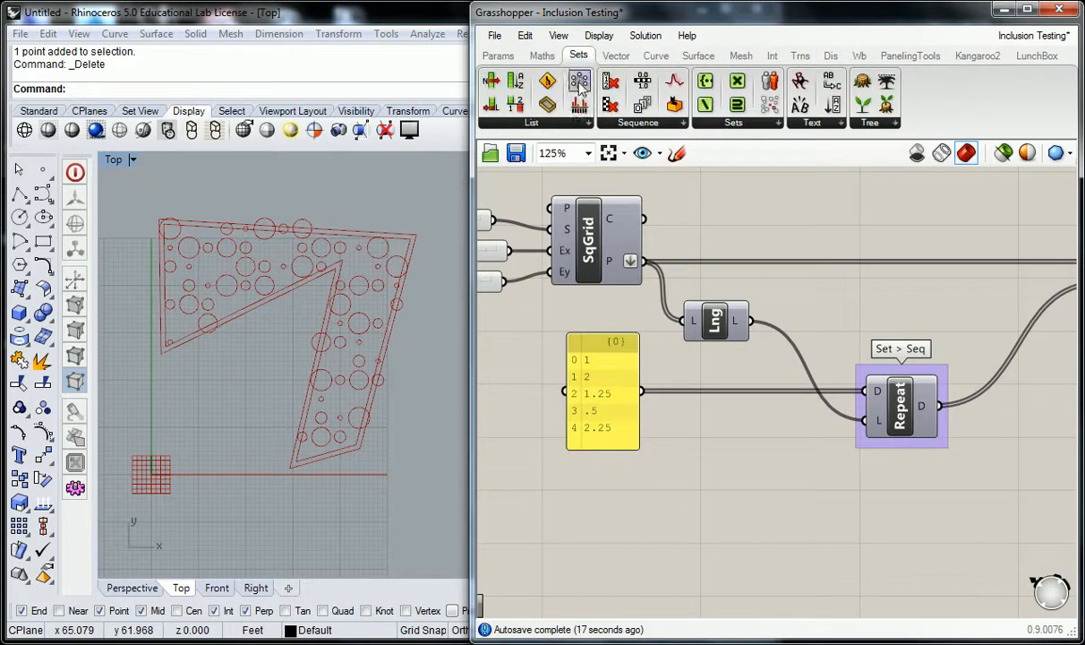
click(576, 125)
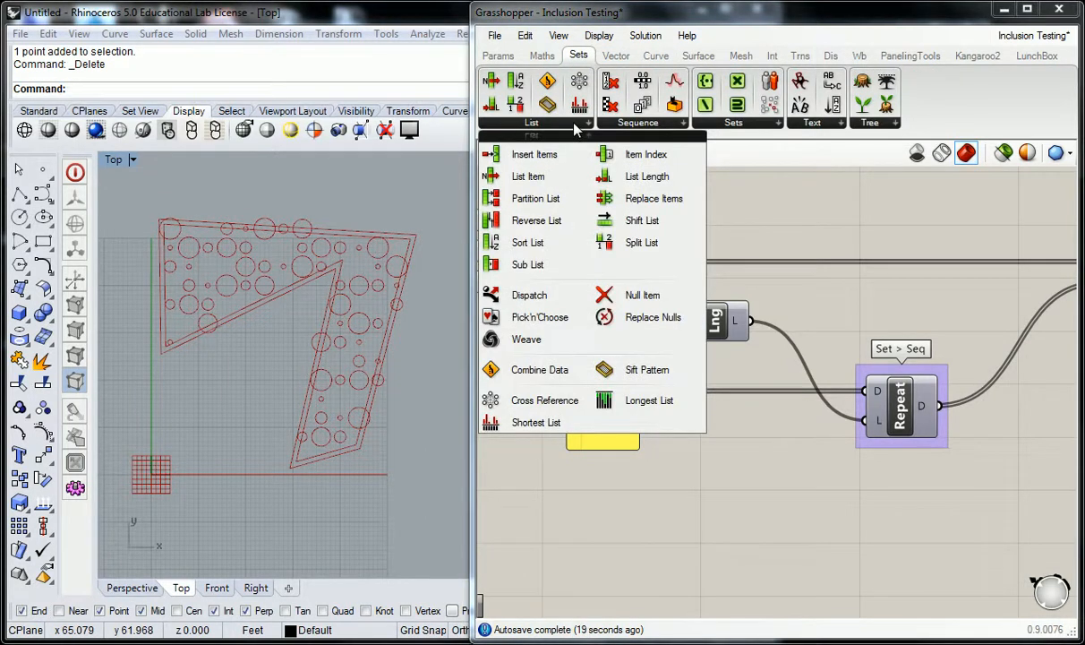
click(541, 56)
click(528, 126)
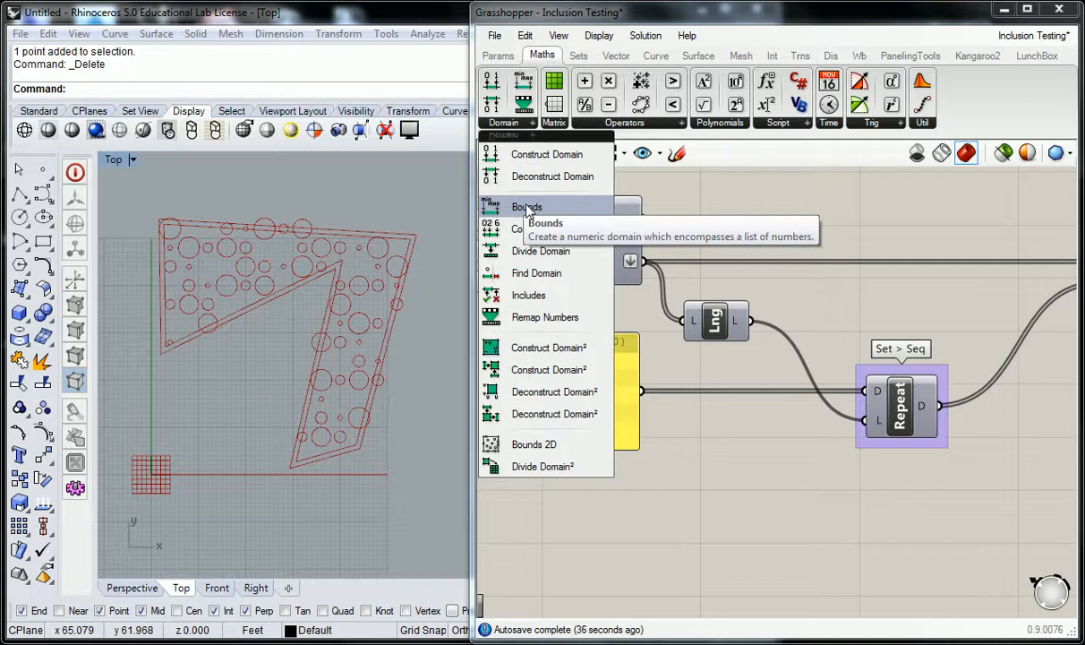
drag(526, 208, 709, 477)
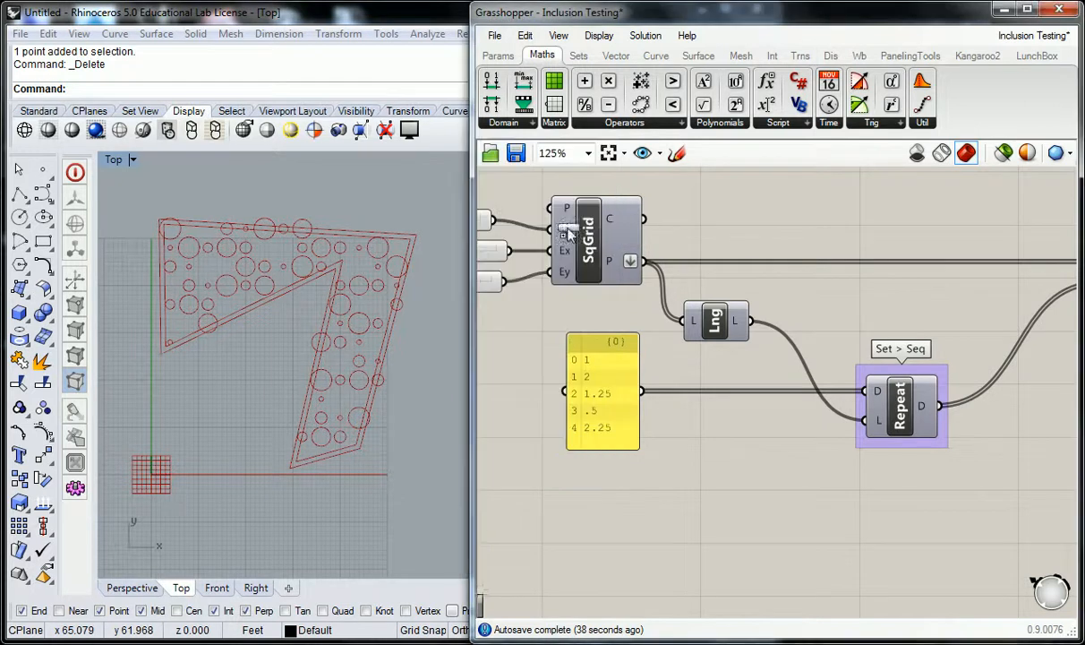
right_drag(777, 507, 710, 459)
drag(628, 425, 651, 424)
drag(578, 344, 635, 419)
drag(645, 421, 651, 421)
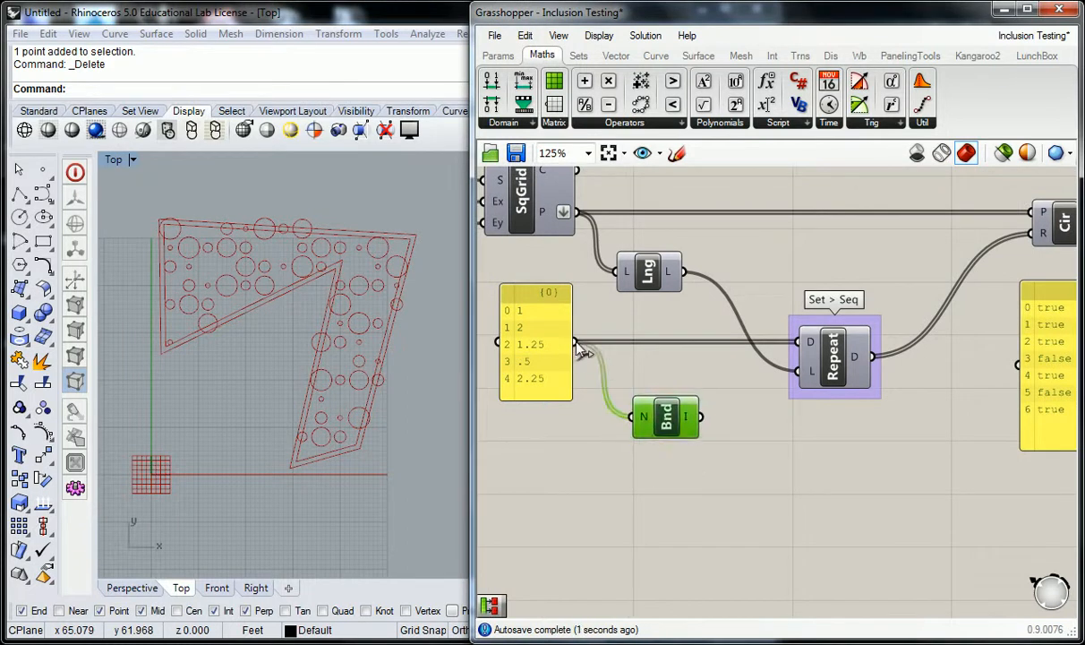
- Move the Bounds component up beside the Offset component
mouse_move(645, 420)
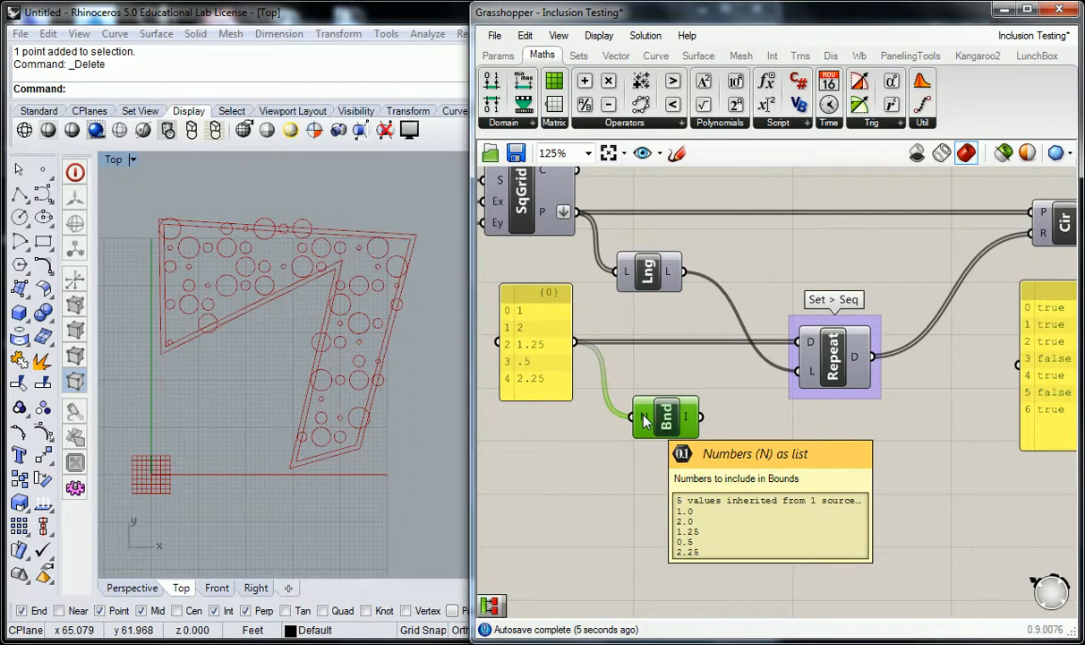
mouse_move(688, 423)
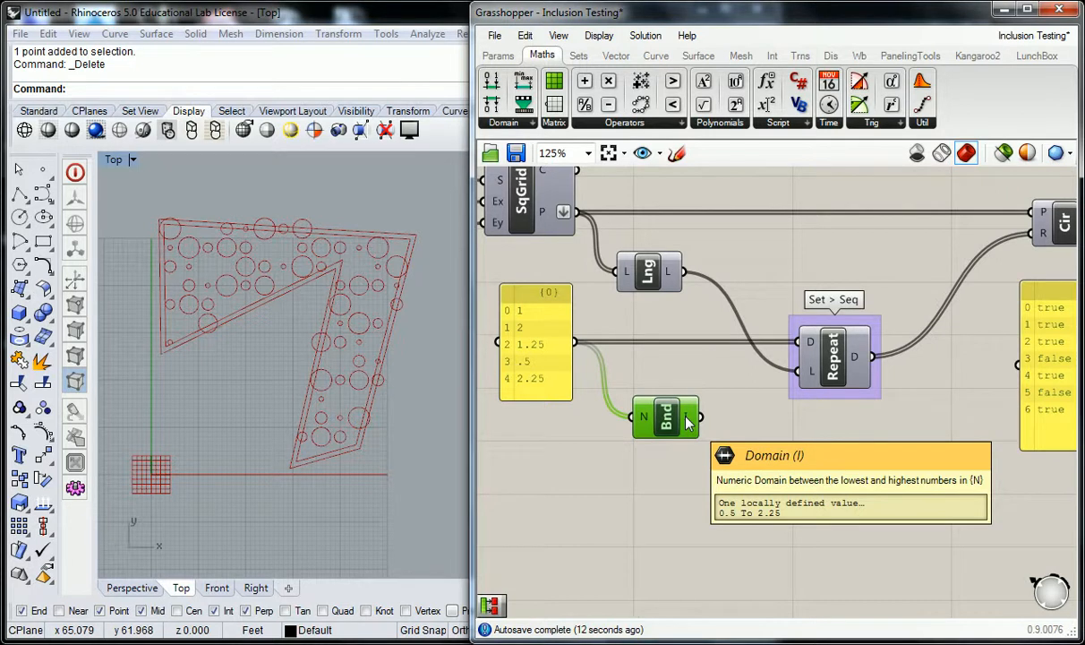
right_drag(778, 295, 693, 430)
scroll(693, 430, down, 1)
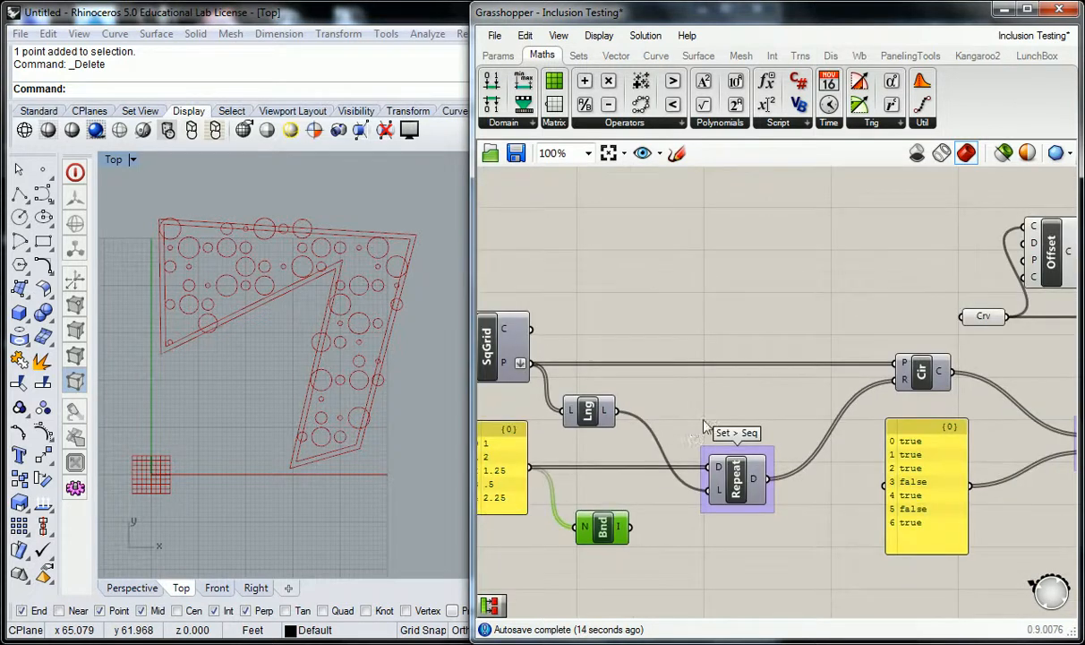
drag(606, 530, 843, 295)
click(797, 240)
right_drag(893, 246, 647, 276)
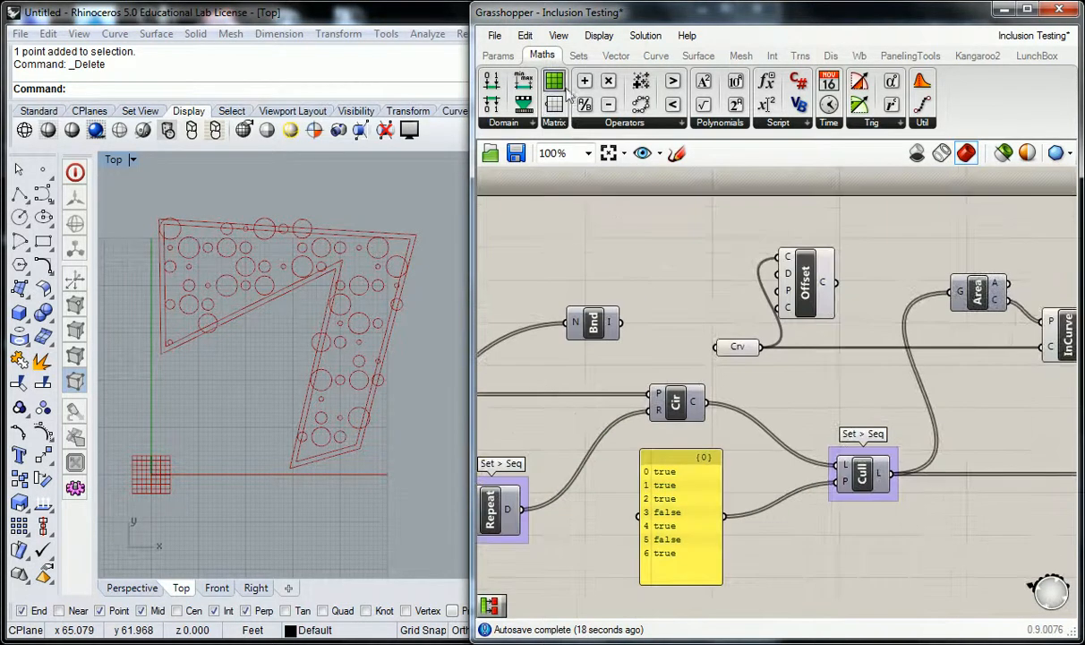
- Add a Deconstruct Domain component and connect the Bounds output to its domain input
click(529, 124)
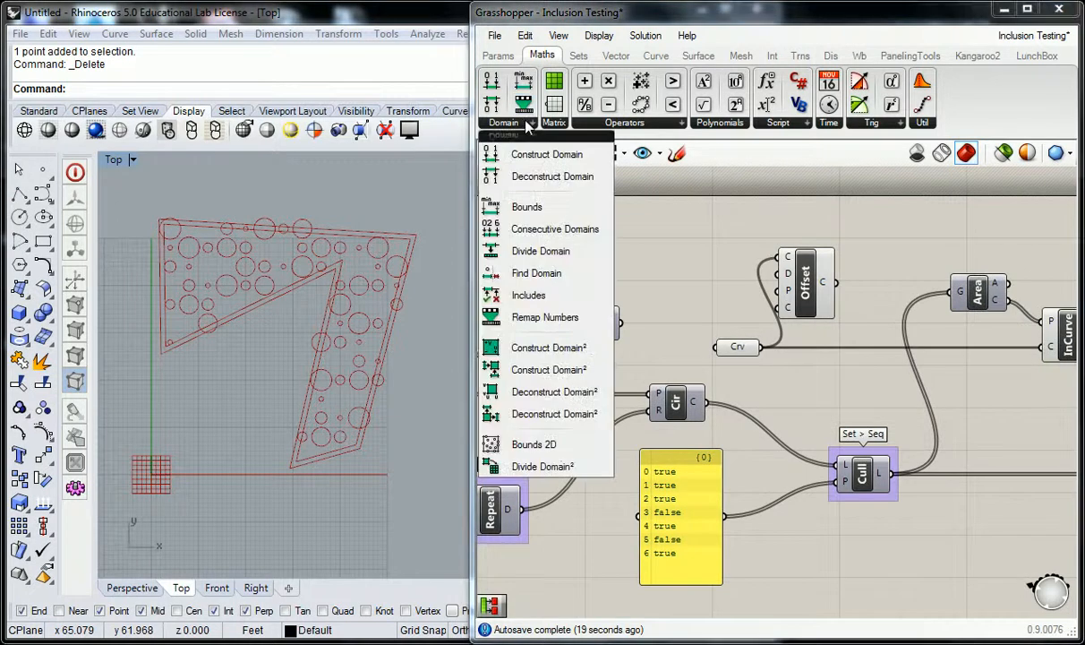
click(542, 177)
click(660, 321)
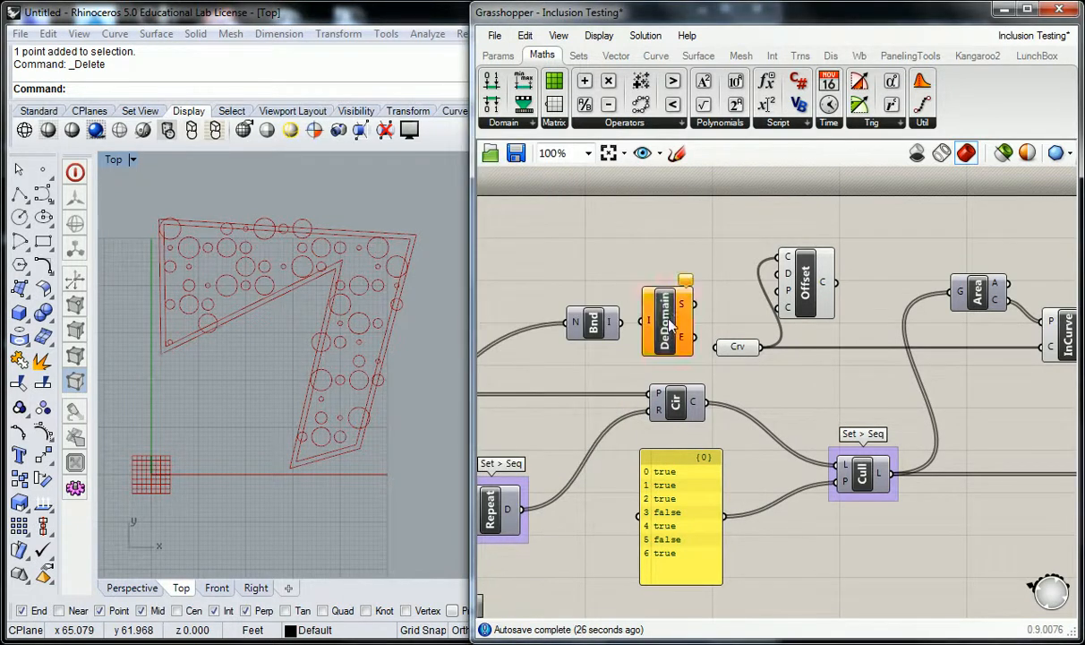
drag(609, 321, 641, 322)
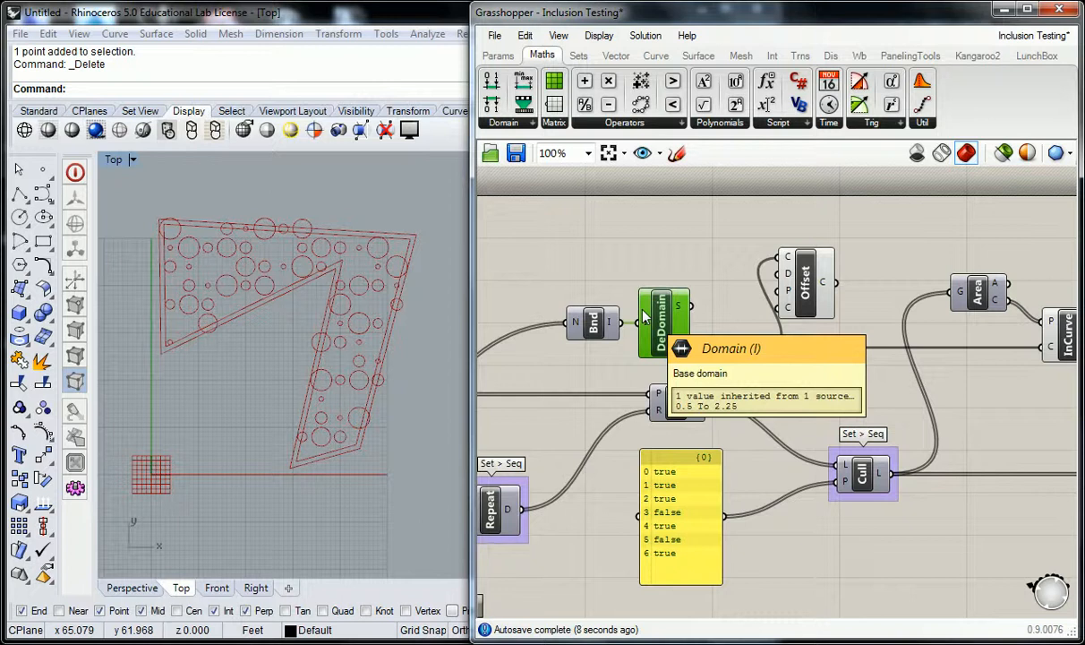
- Rearrange the Bounds and Deconstruct Domain components into a row beside the Offset component
scroll(749, 360, up, 2)
mouse_move(641, 280)
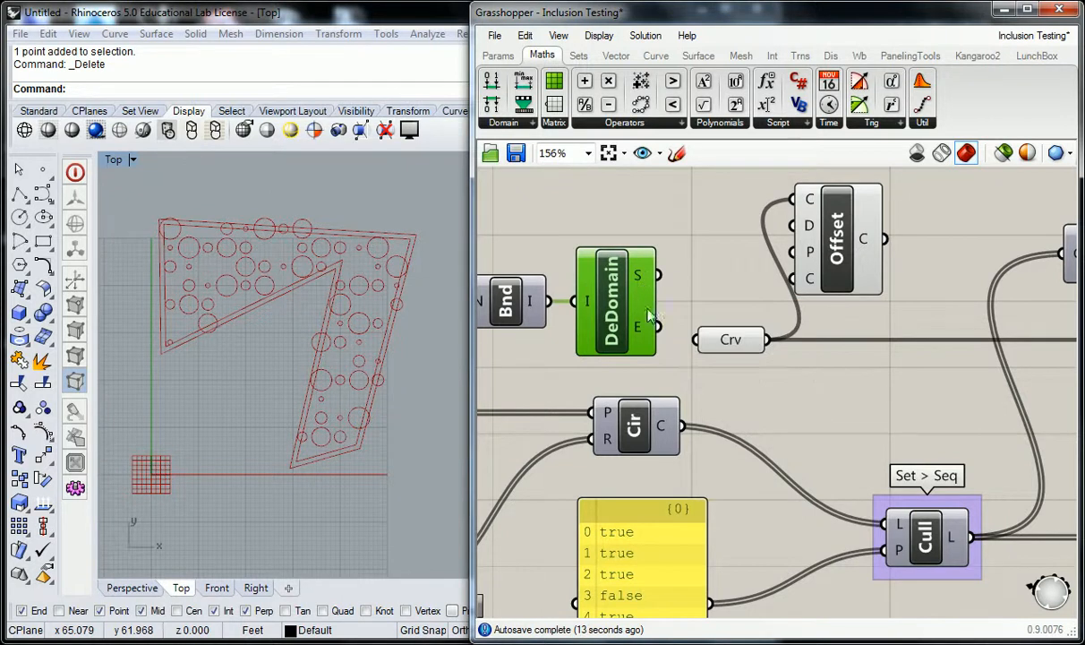
mouse_move(640, 338)
right_drag(604, 327, 816, 321)
scroll(795, 317, down, 2)
drag(572, 423, 618, 447)
drag(885, 240, 788, 331)
drag(879, 309, 762, 302)
click(915, 291)
right_drag(846, 297, 779, 296)
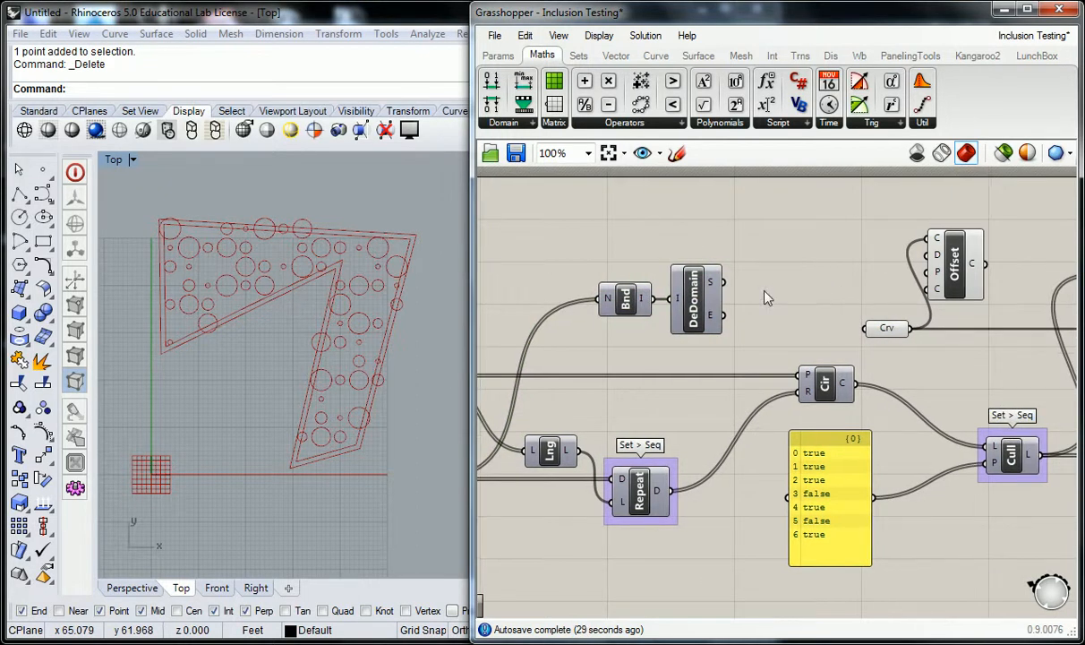
right_drag(783, 295, 722, 295)
- Connect the domain's End output to the Offset component's distance input
drag(663, 313, 816, 252)
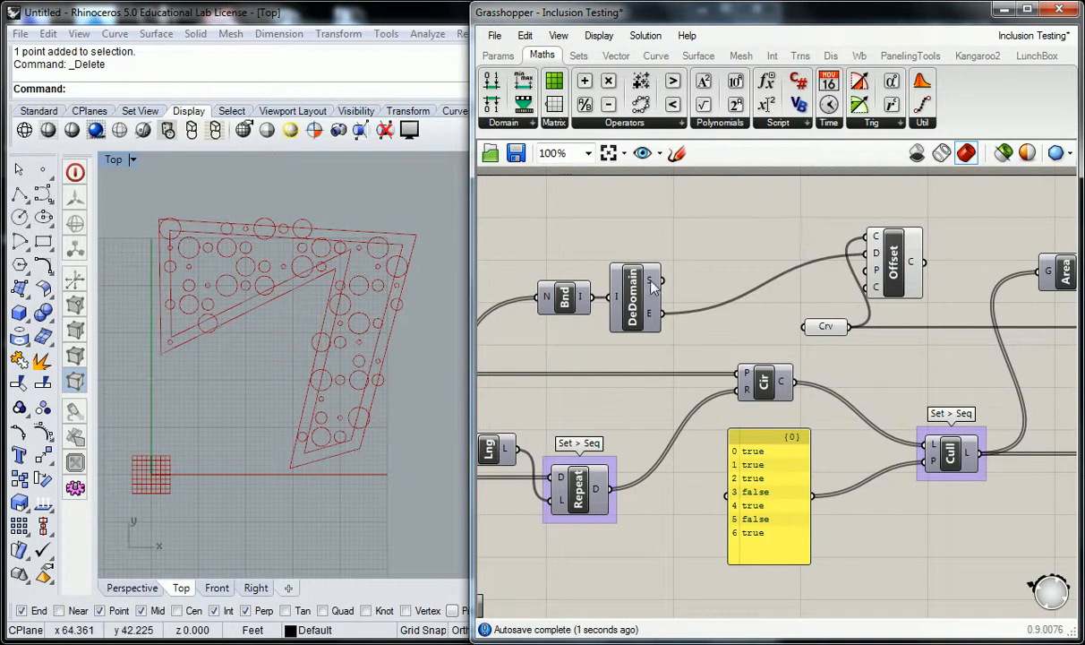
mouse_move(658, 321)
right_drag(716, 209, 743, 222)
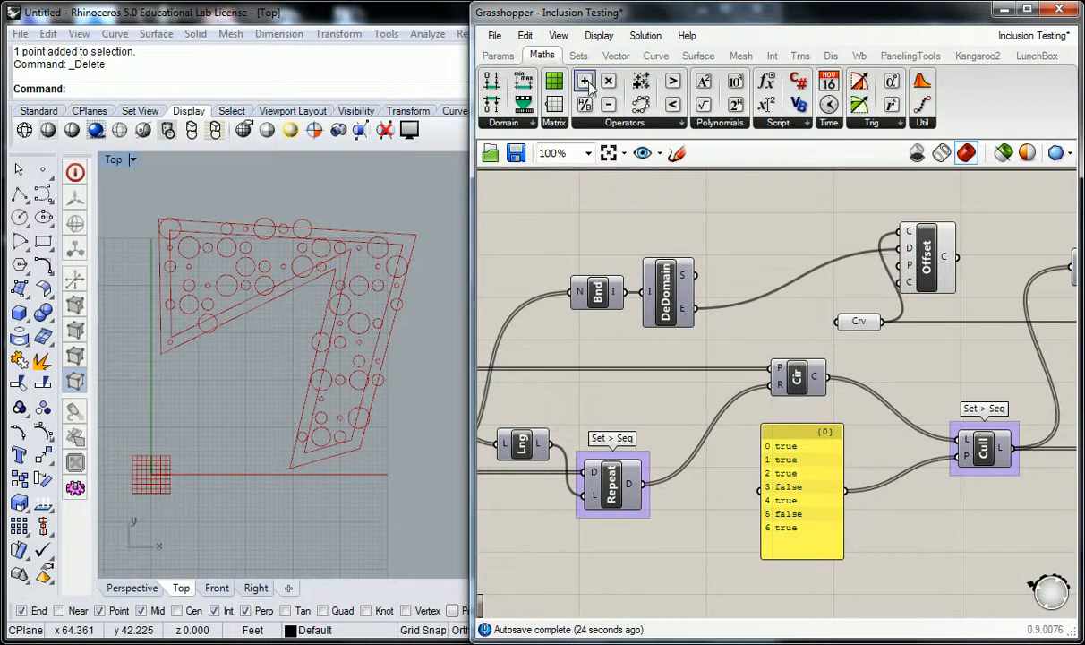
- Add an Addition component and connect the domain's End output to its B input
drag(588, 87, 768, 228)
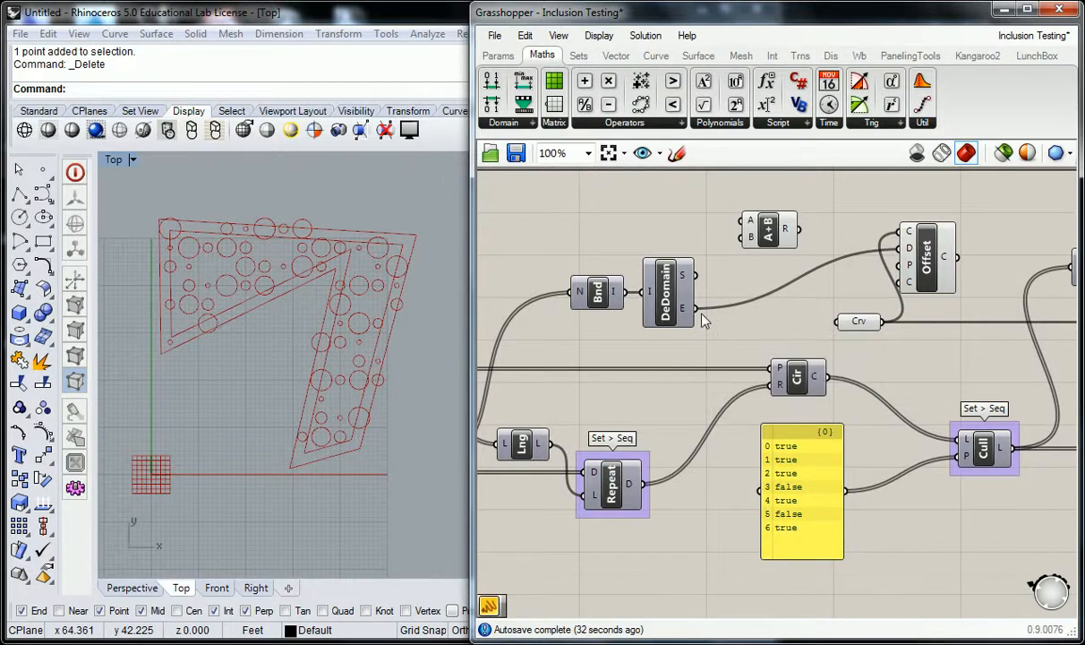
scroll(700, 317, down, 2)
scroll(777, 274, up, 1)
drag(779, 273, 782, 298)
click(741, 305)
drag(721, 332, 788, 289)
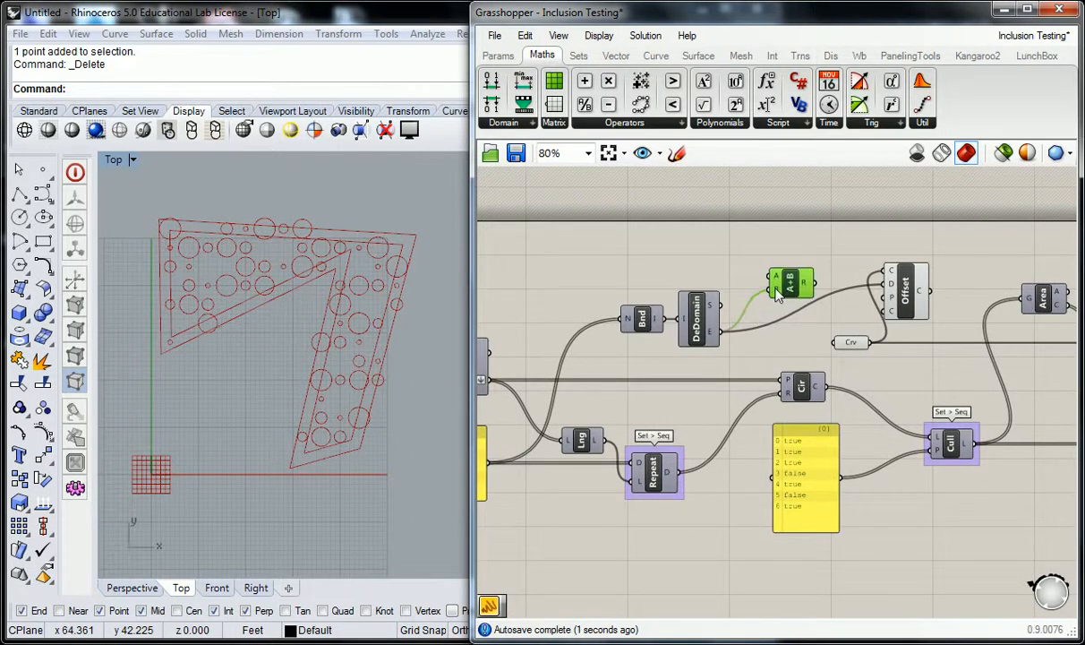
- Add a panel containing the value .25
click(716, 278)
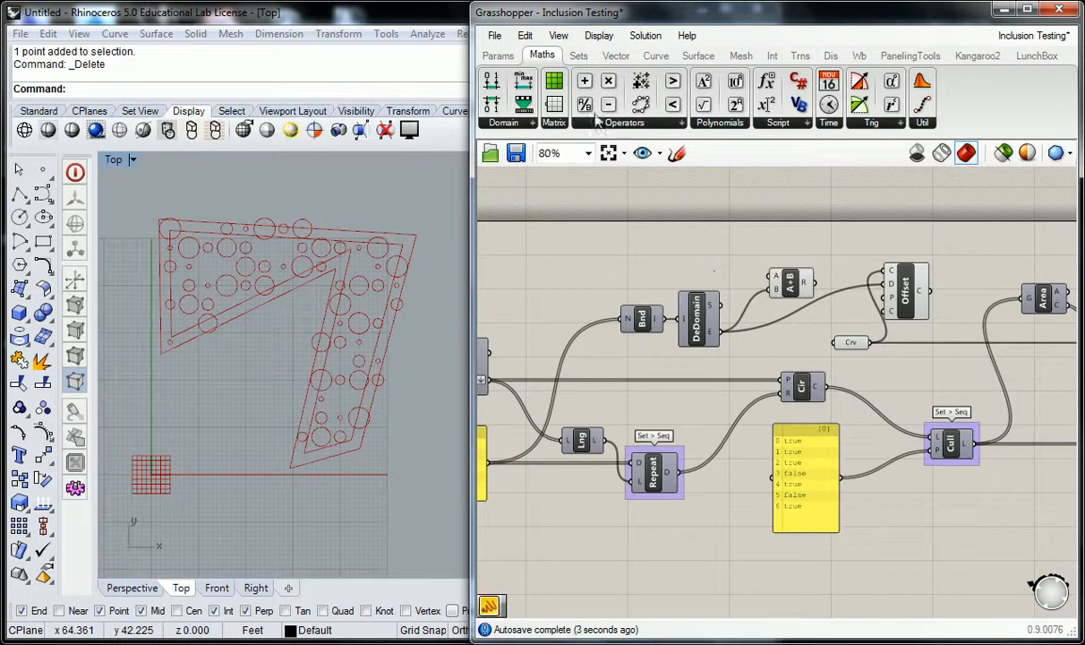
click(498, 56)
drag(701, 173, 722, 268)
double_click(741, 285)
text(.25)
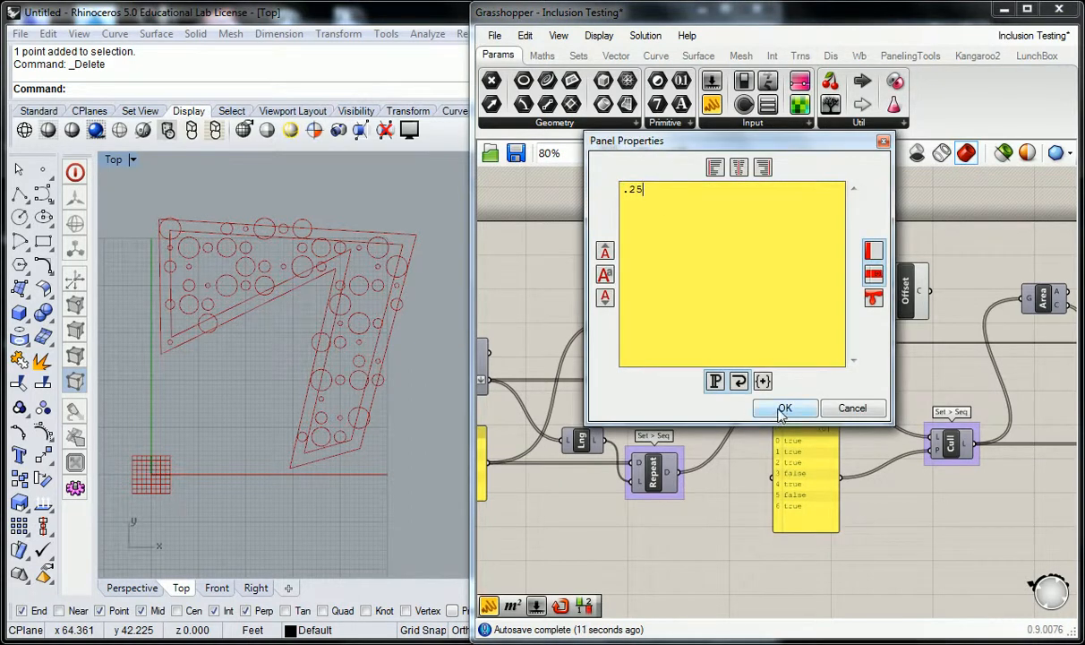
click(784, 407)
- Connect the .25 panel to the Addition A input and the Addition result to the Offset distance input
scroll(739, 280, up, 2)
drag(760, 273, 788, 278)
mouse_move(851, 298)
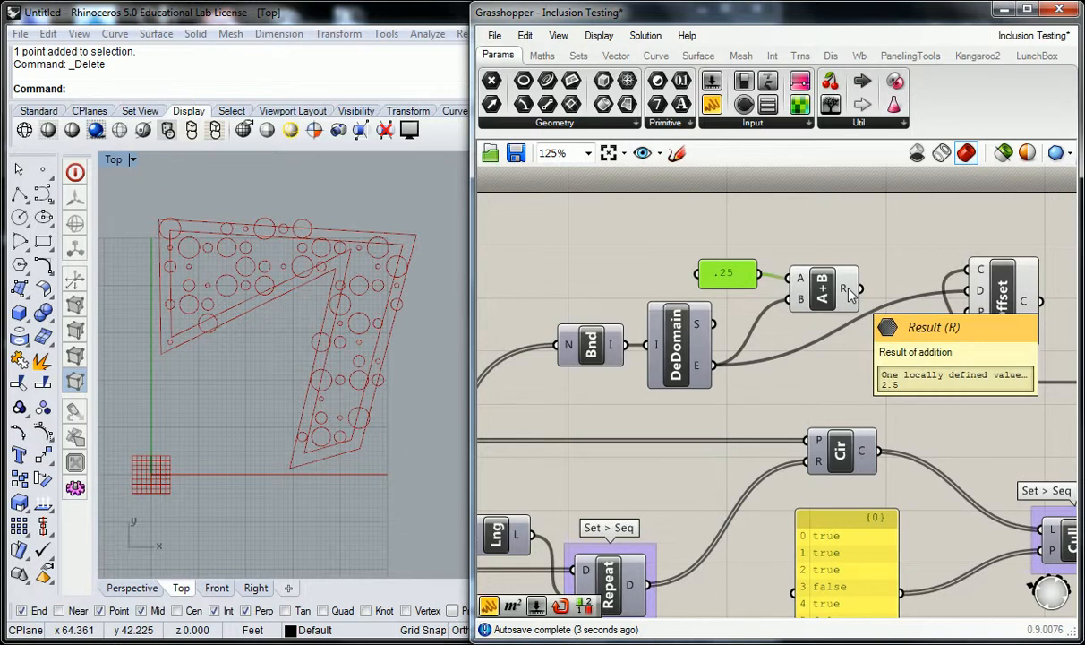
right_drag(898, 289, 803, 291)
drag(767, 291, 872, 292)
drag(716, 280, 743, 285)
click(742, 255)
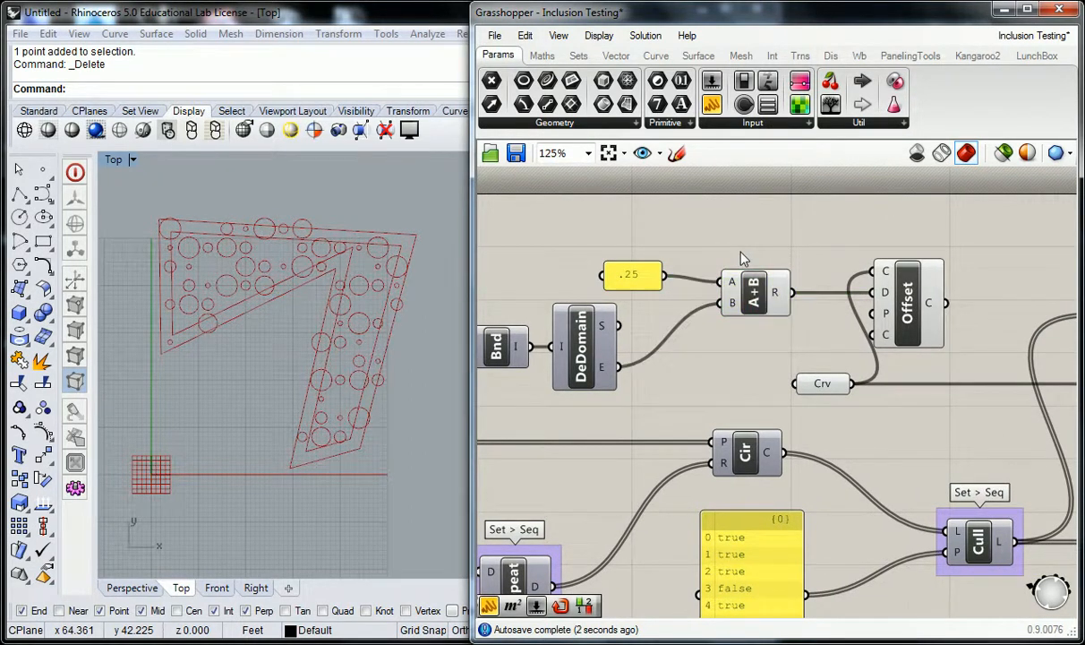
- Rearrange the panel, Bounds, Deconstruct Domain and Addition components into a compact row before the Offset component
scroll(743, 258, down, 1)
scroll(742, 254, down, 1)
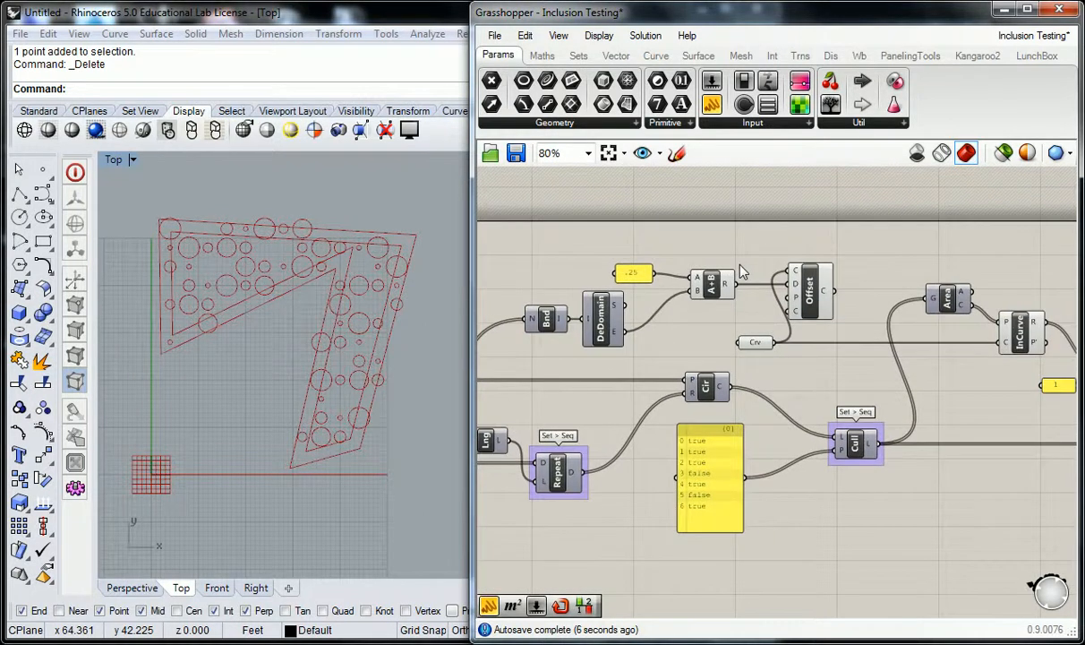
right_drag(866, 271, 816, 267)
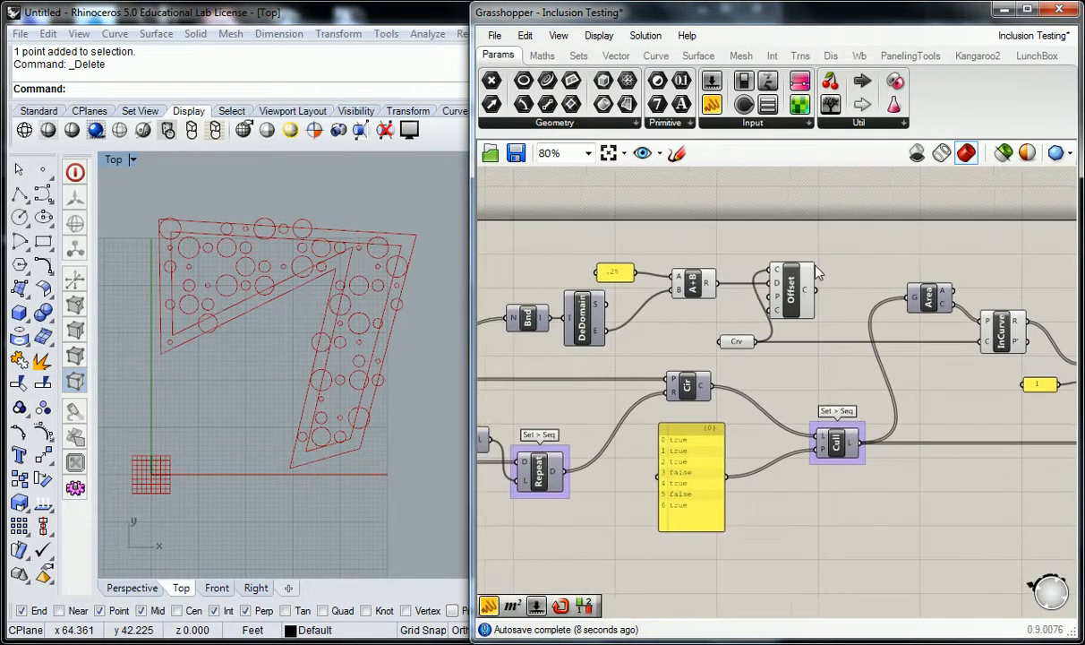
drag(806, 288, 832, 289)
click(724, 257)
right_drag(724, 257, 878, 246)
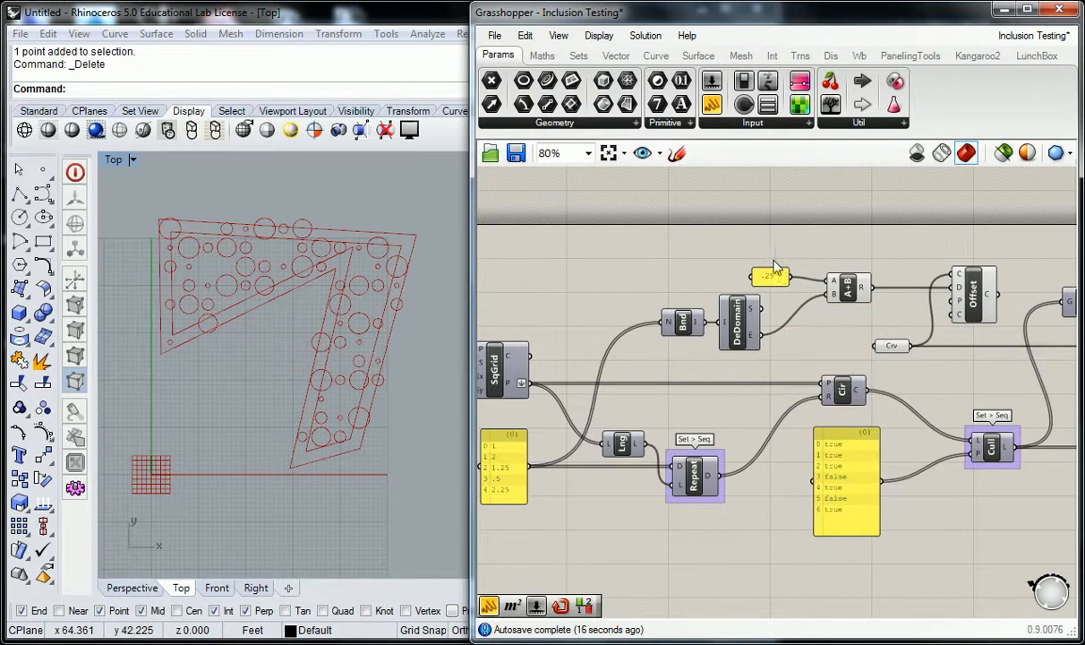
right_drag(737, 310, 775, 293)
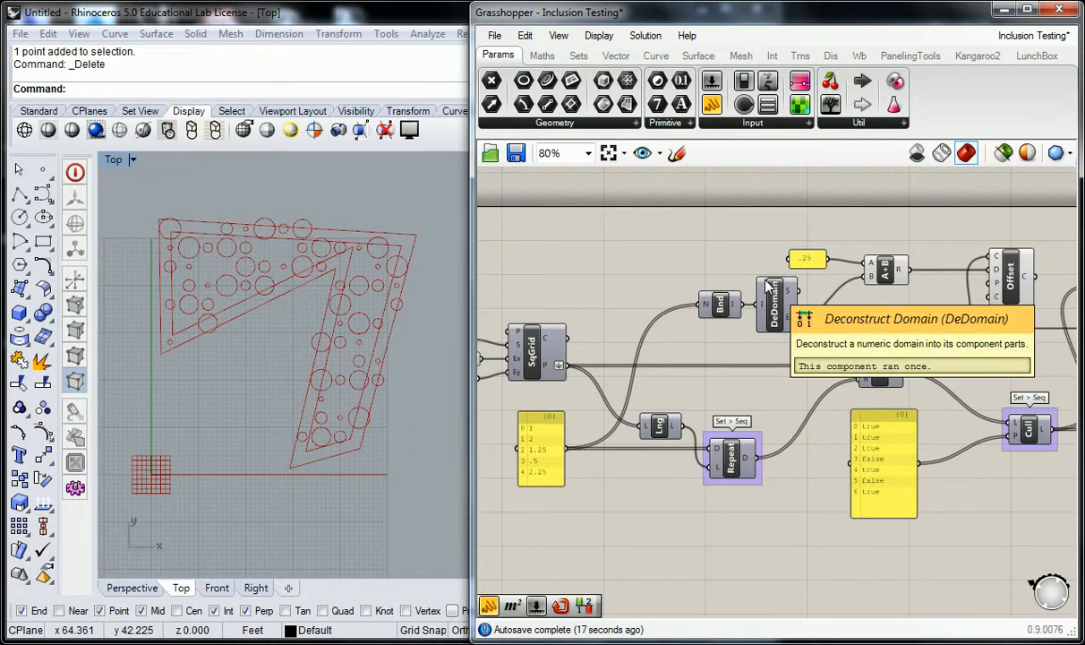
drag(770, 265, 692, 307)
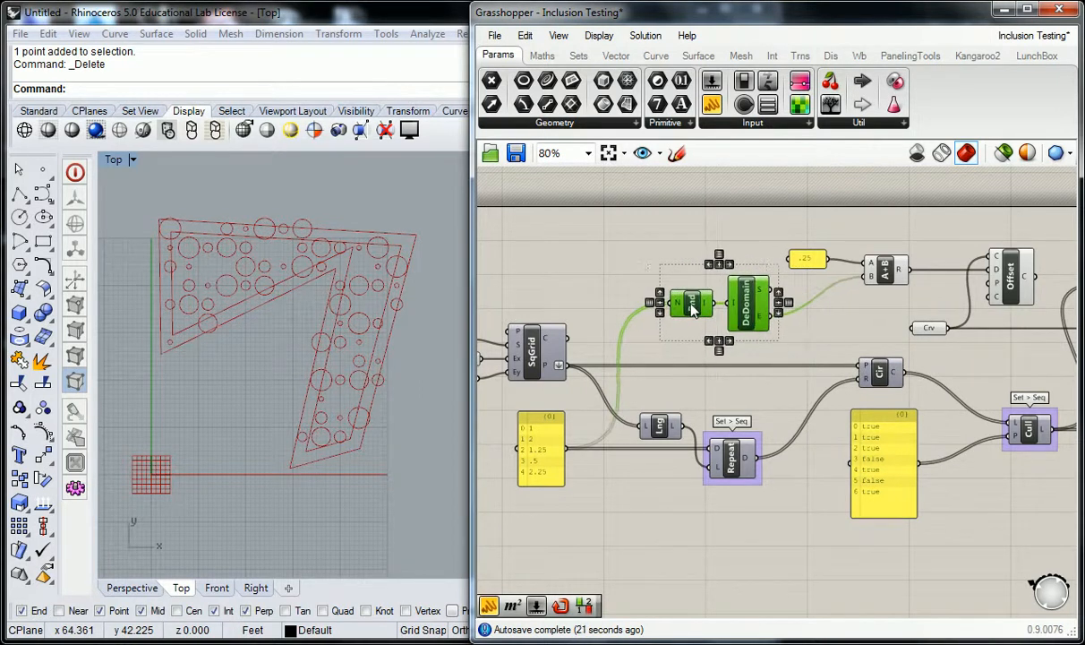
click(728, 252)
right_drag(651, 361, 676, 362)
right_drag(1024, 261, 788, 302)
scroll(818, 264, up, 2)
- Group the Offset component and name the group Crv > Util
click(748, 313)
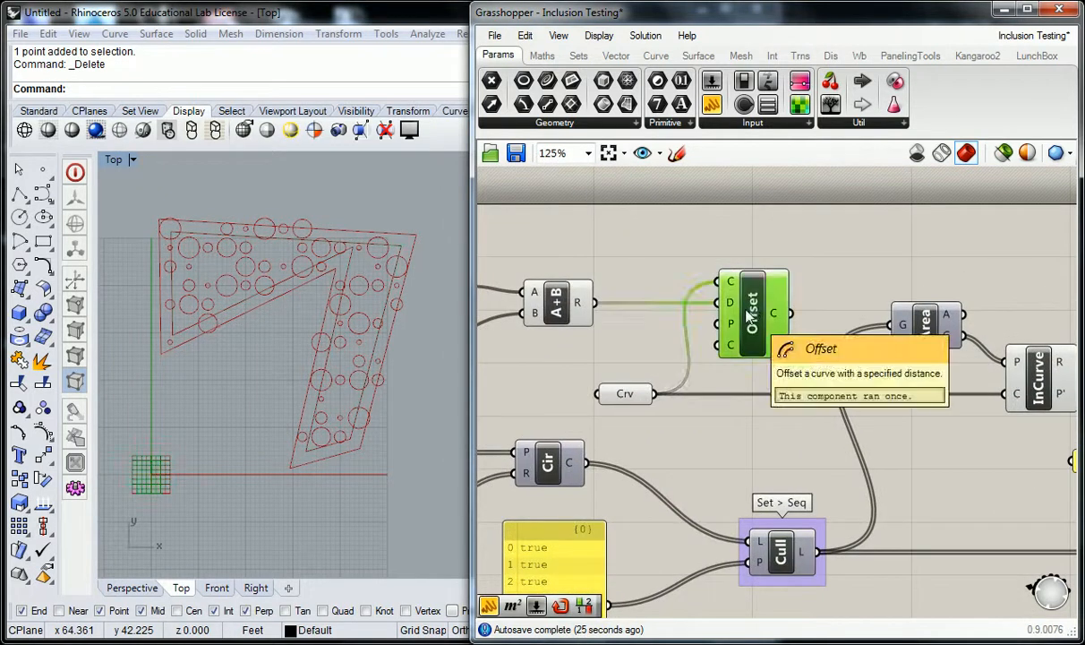
key(ctrl+g)
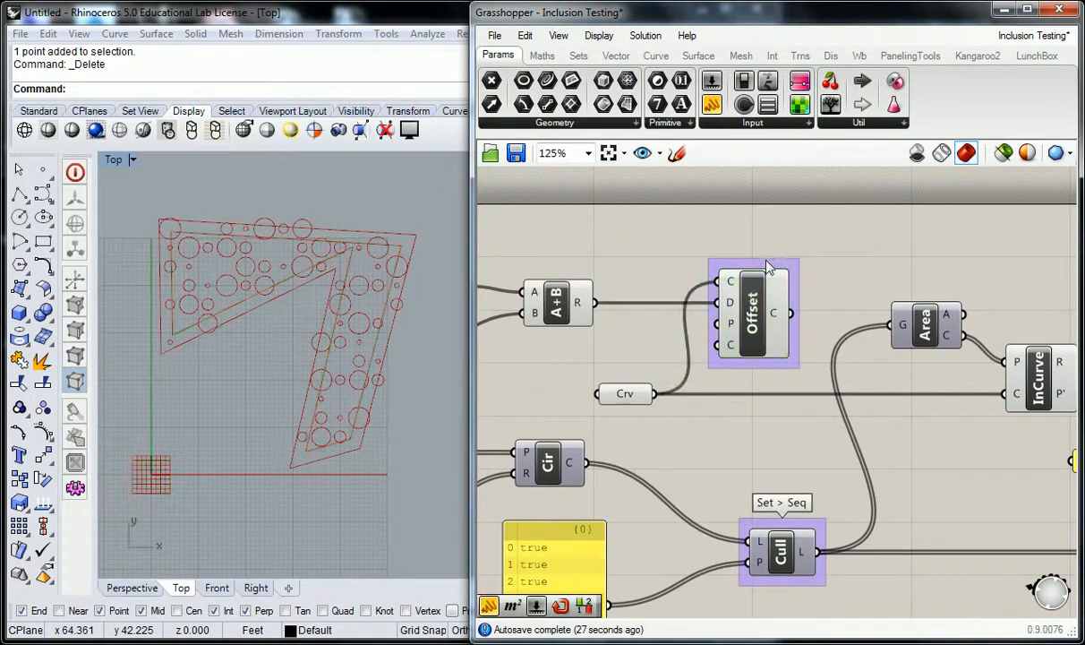
right_click(767, 269)
click(655, 56)
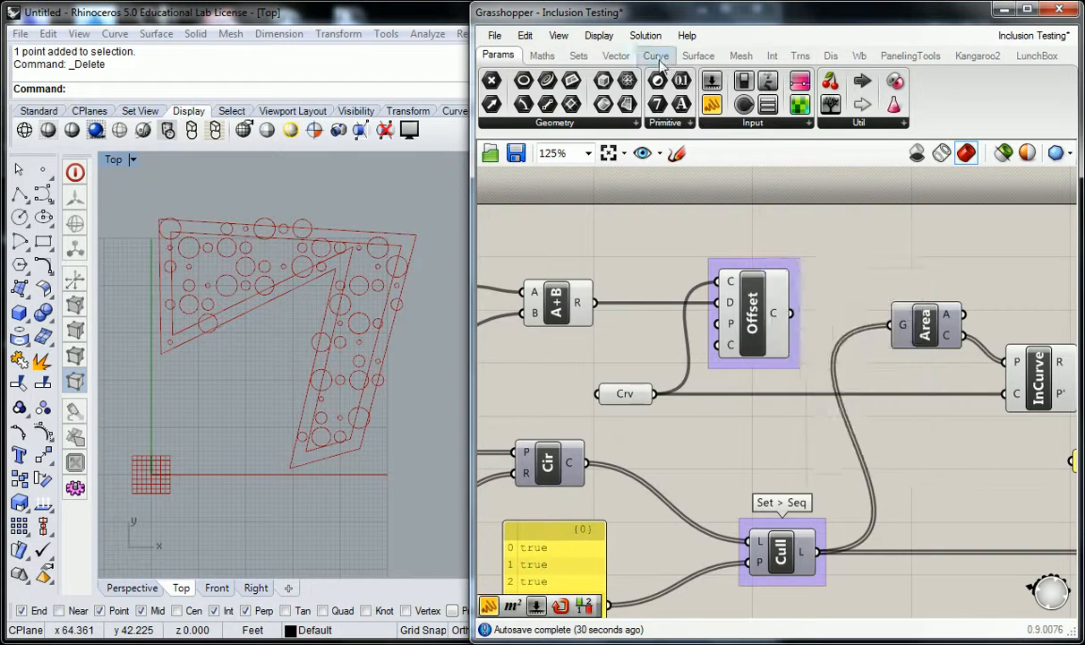
click(656, 55)
click(862, 118)
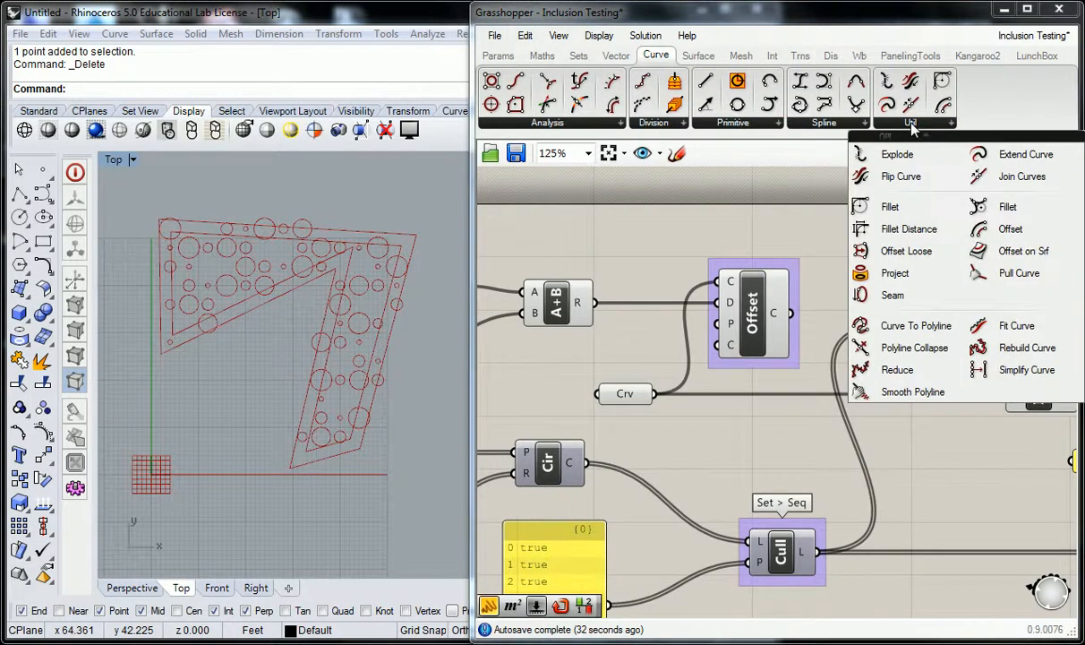
click(766, 265)
right_click(766, 265)
text(Crv > Util.)
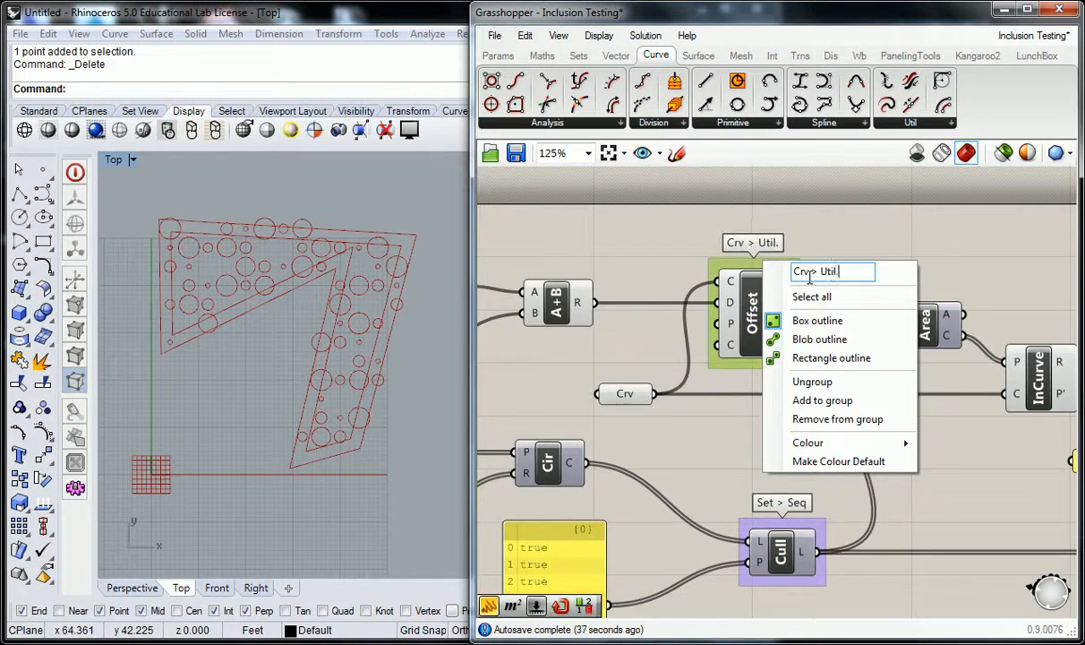
click(835, 252)
- Navigate the canvas and inspect the Offset component's distance input
scroll(834, 251, down, 2)
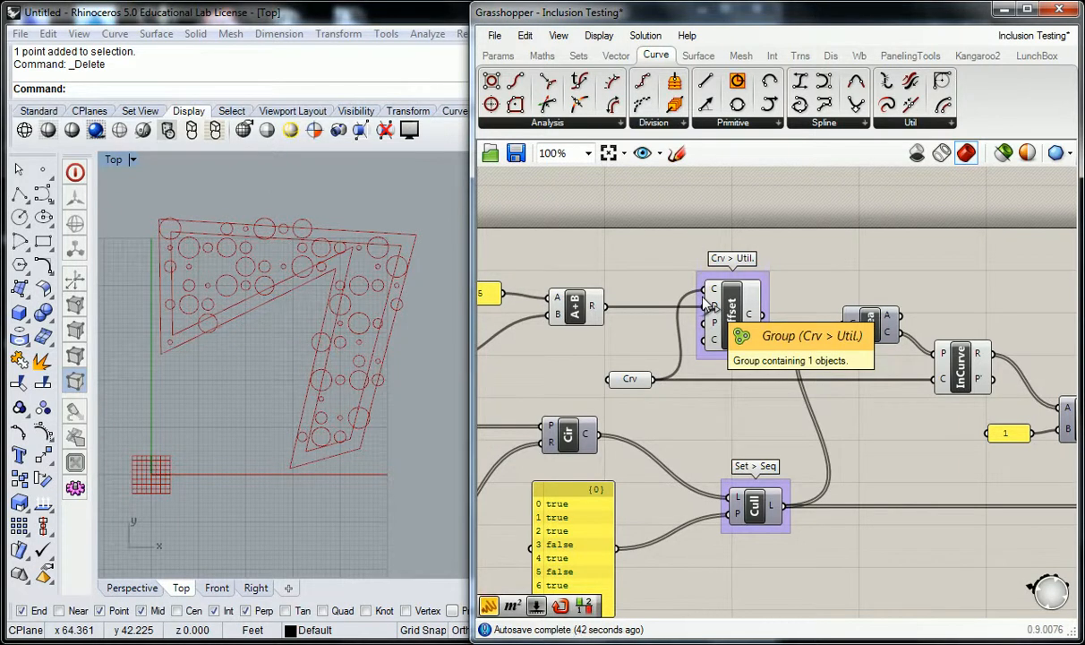
right_drag(647, 305, 780, 311)
right_drag(564, 342, 785, 306)
scroll(902, 305, down, 2)
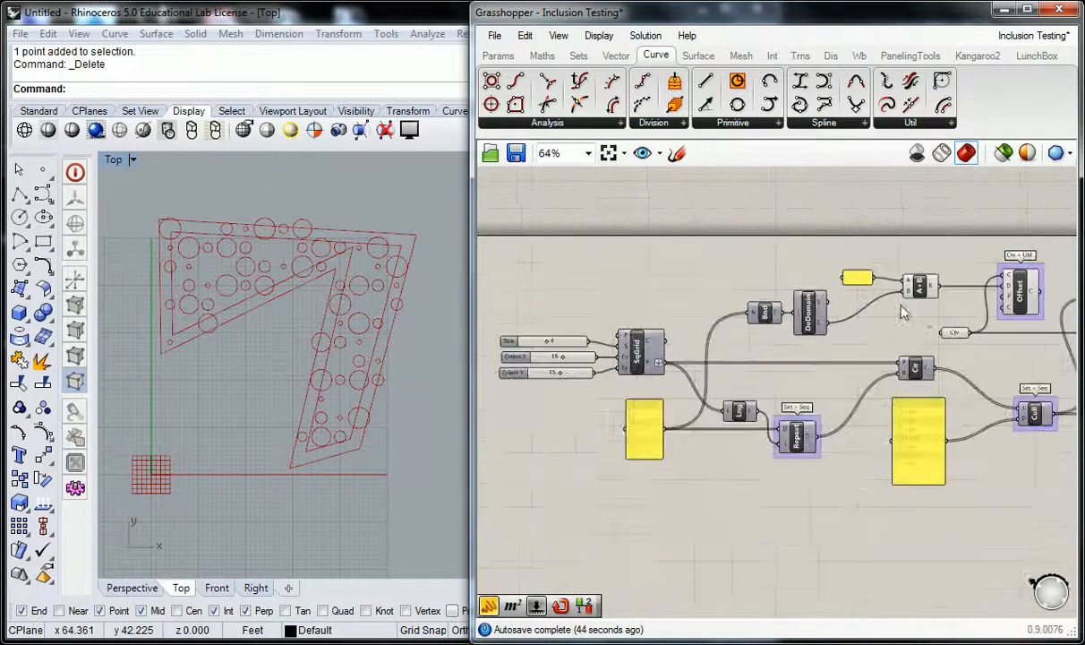
scroll(1062, 285, up, 3)
right_drag(1064, 284, 879, 279)
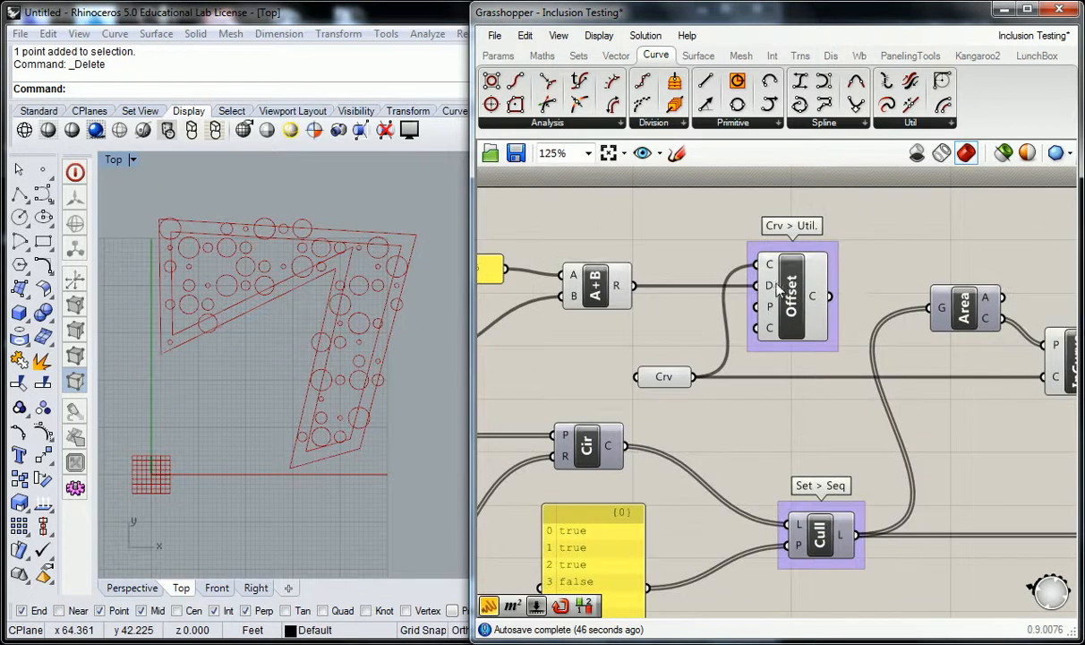
mouse_move(775, 289)
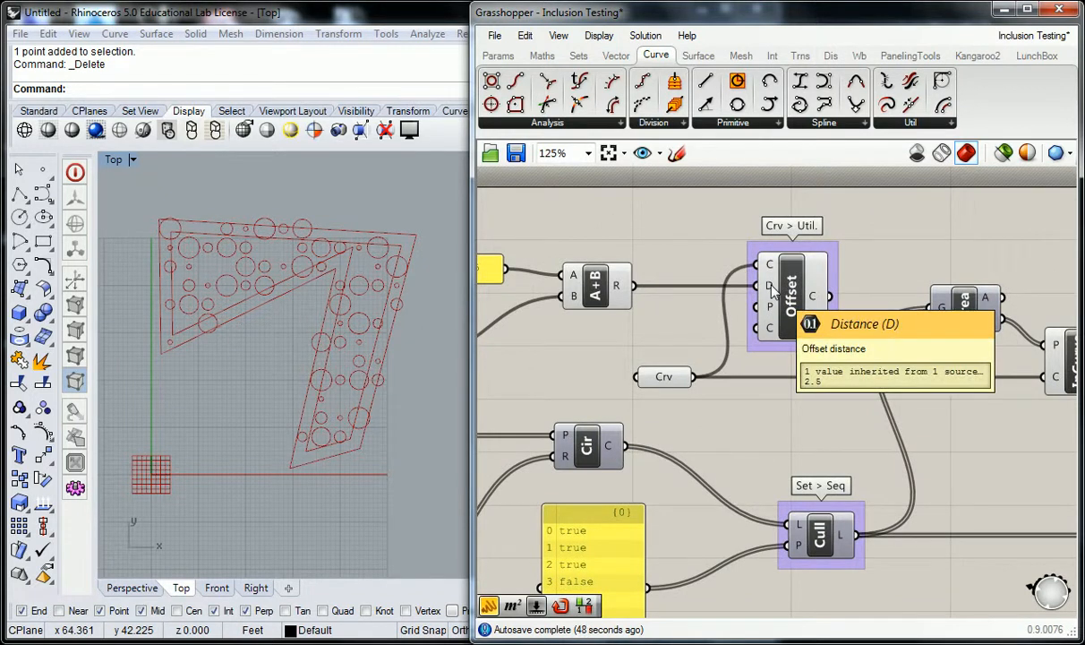
scroll(772, 289, down, 3)
scroll(652, 365, up, 4)
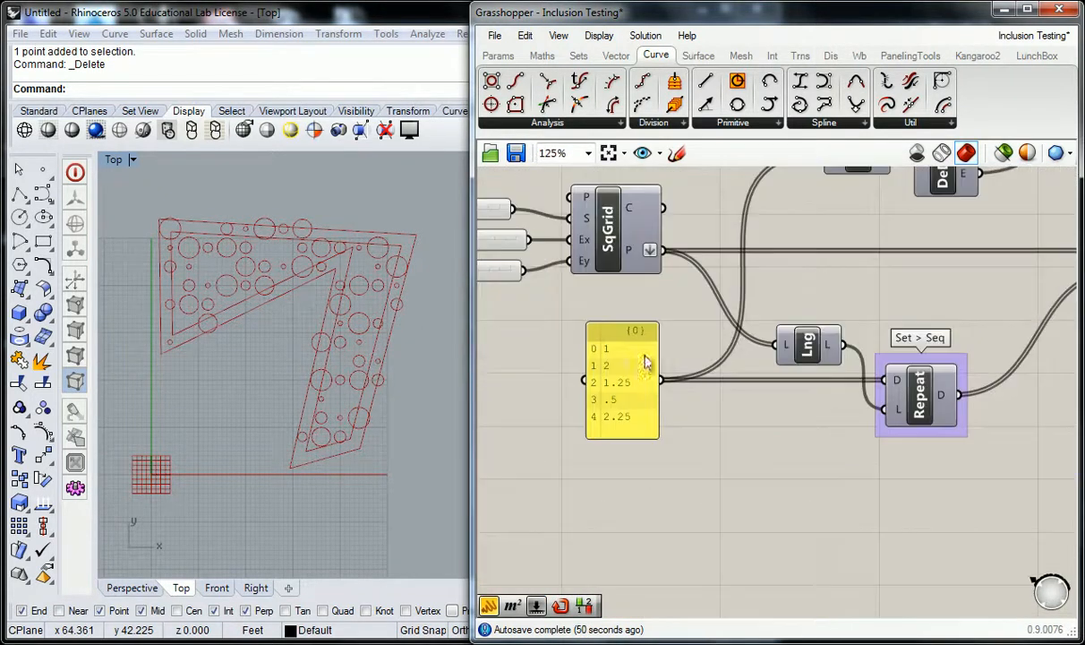
- Group the Bounds and Deconstruct Domain components together
click(634, 368)
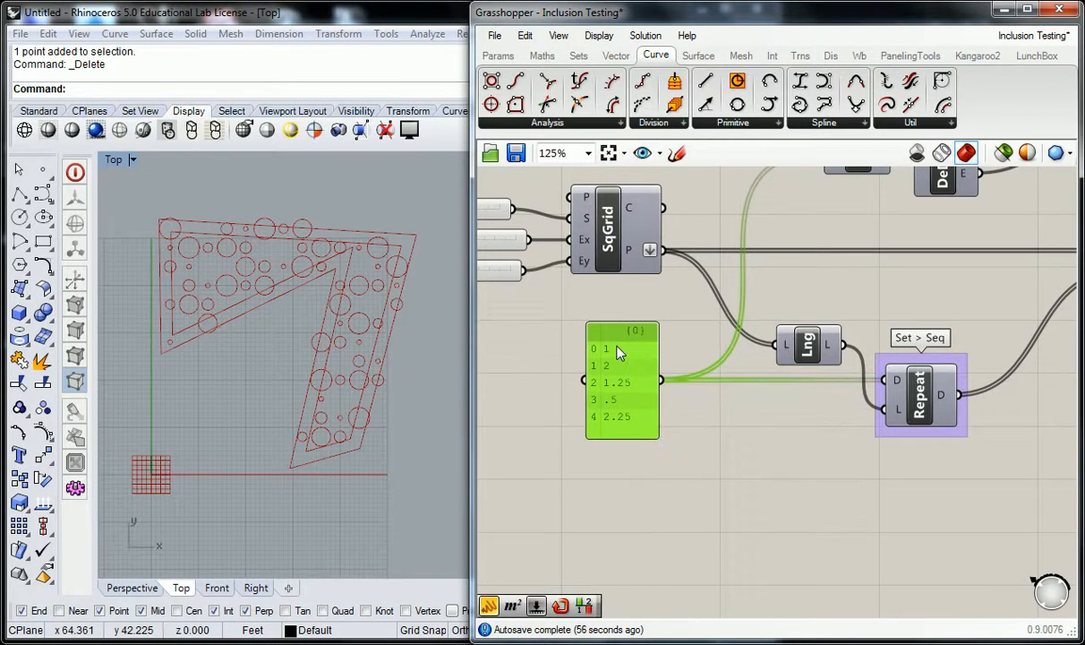
scroll(619, 314, down, 2)
right_drag(768, 279, 607, 394)
scroll(582, 351, up, 2)
right_drag(659, 350, 817, 329)
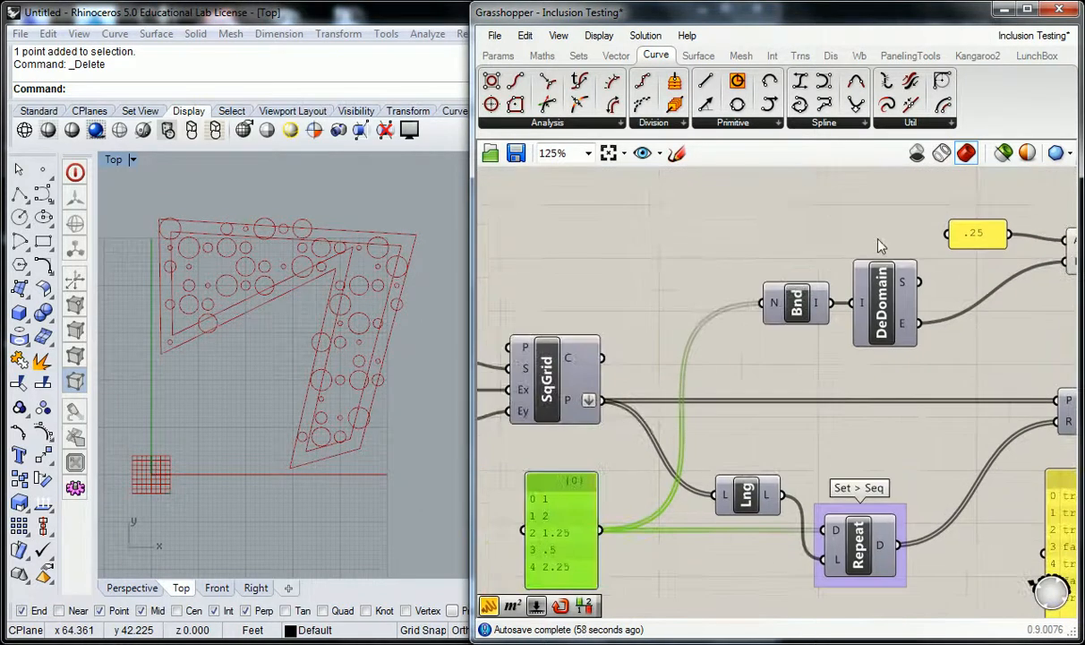
drag(879, 240, 778, 327)
key(ctrl+g)
- Name the Bounds and Deconstruct Domain group Math > Dom
click(761, 228)
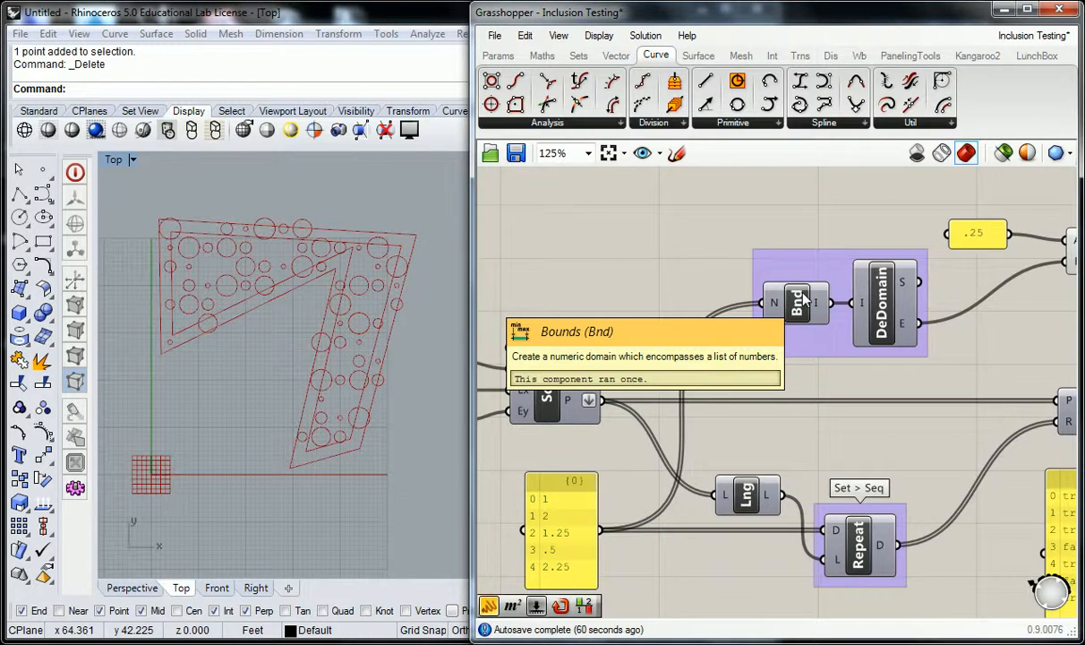
click(542, 55)
click(502, 123)
click(810, 258)
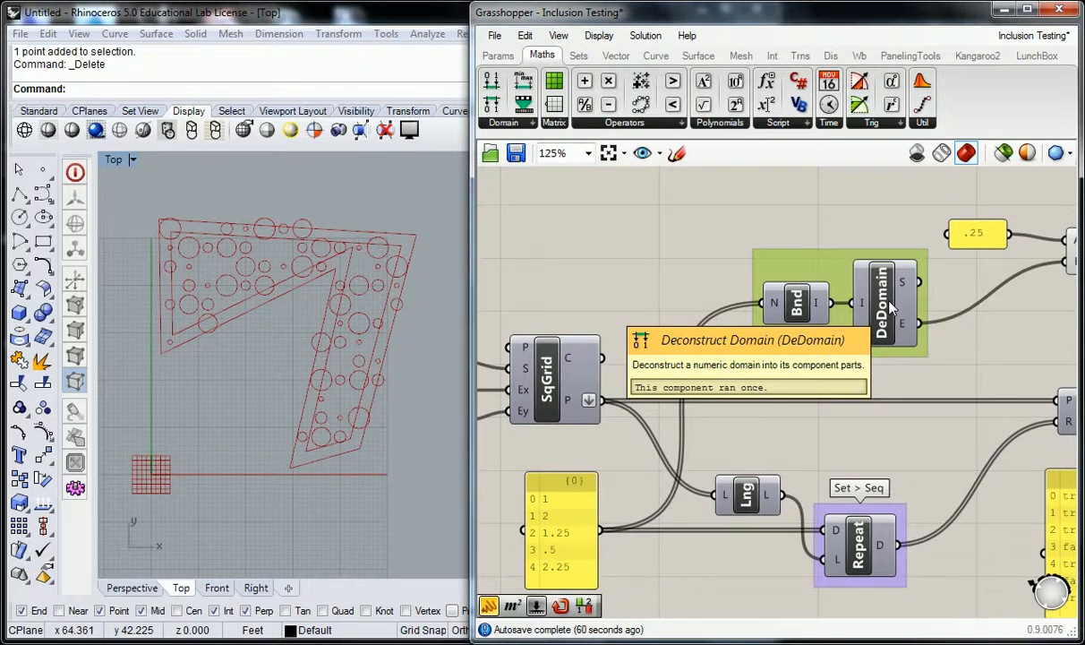
right_click(832, 262)
text(Math > Dom)
key(Return)
- Group the Addition component and name the group Math > Ops
right_drag(886, 259, 783, 280)
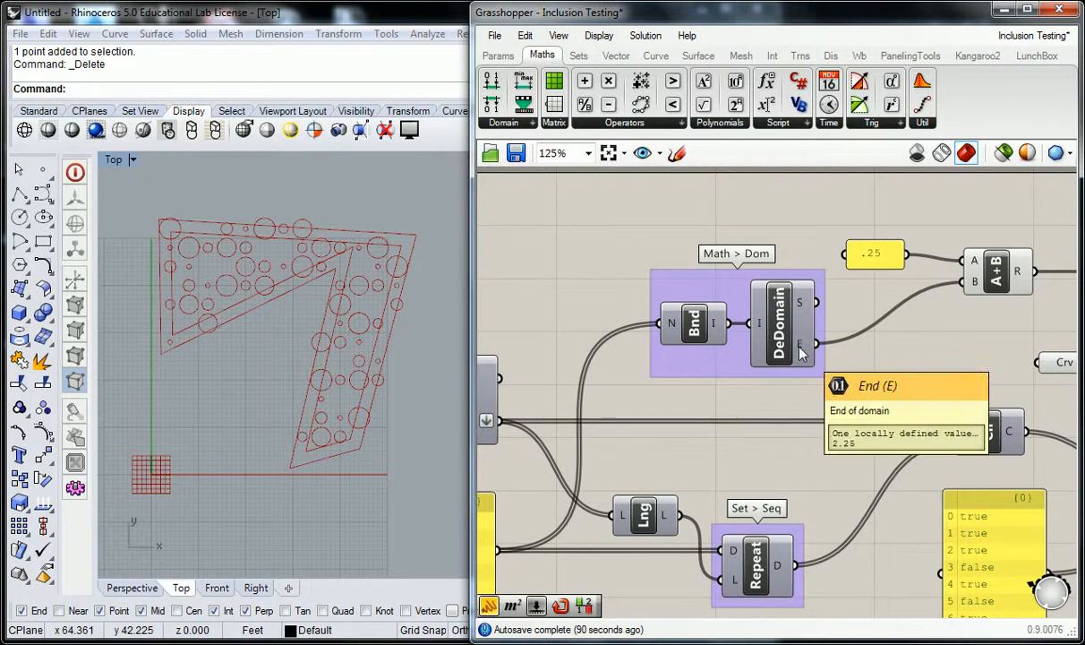
right_drag(855, 319, 613, 338)
click(758, 301)
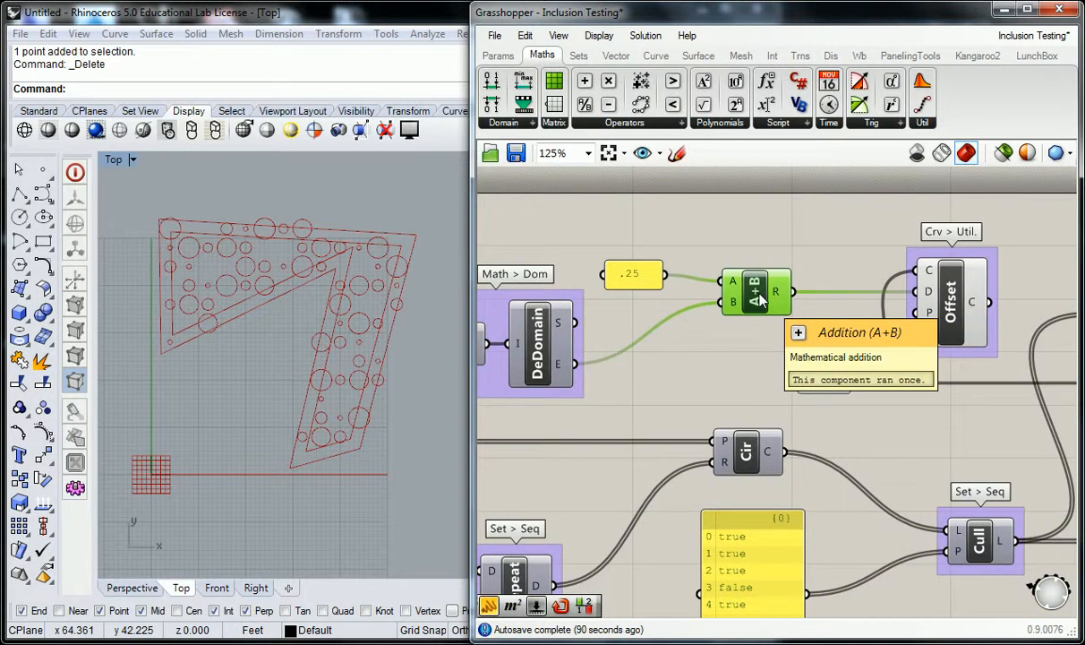
key(ctrl+g)
right_click(726, 263)
text(Math > Ops)
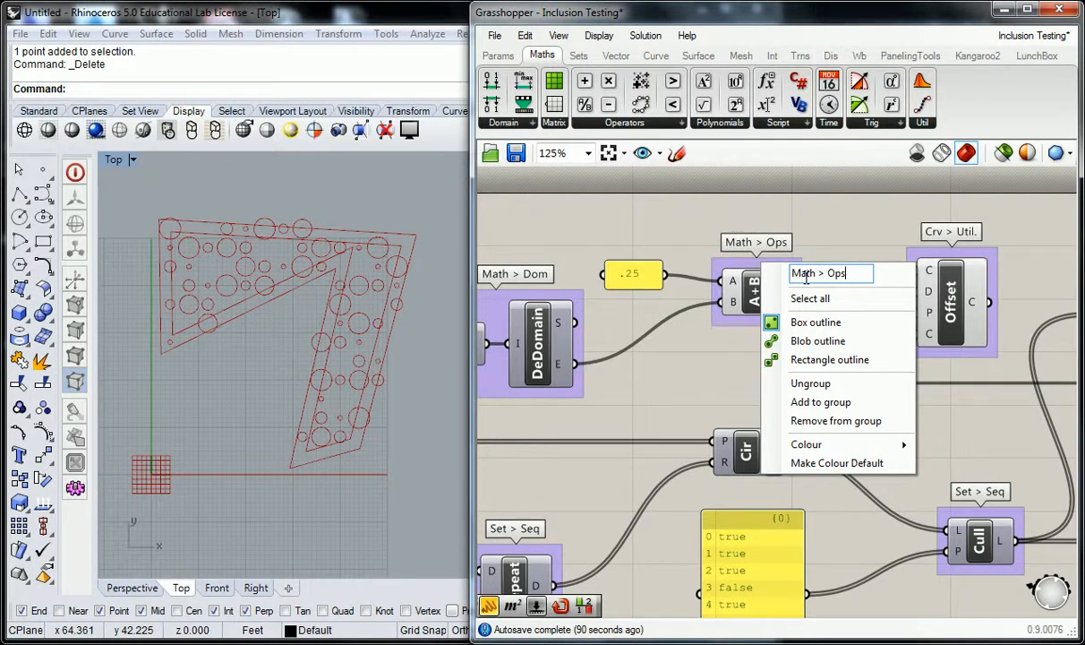
click(872, 227)
- Connect the Offset component's output to the InCurve component's curve input in place of the Crv parameter
right_drag(837, 256, 830, 257)
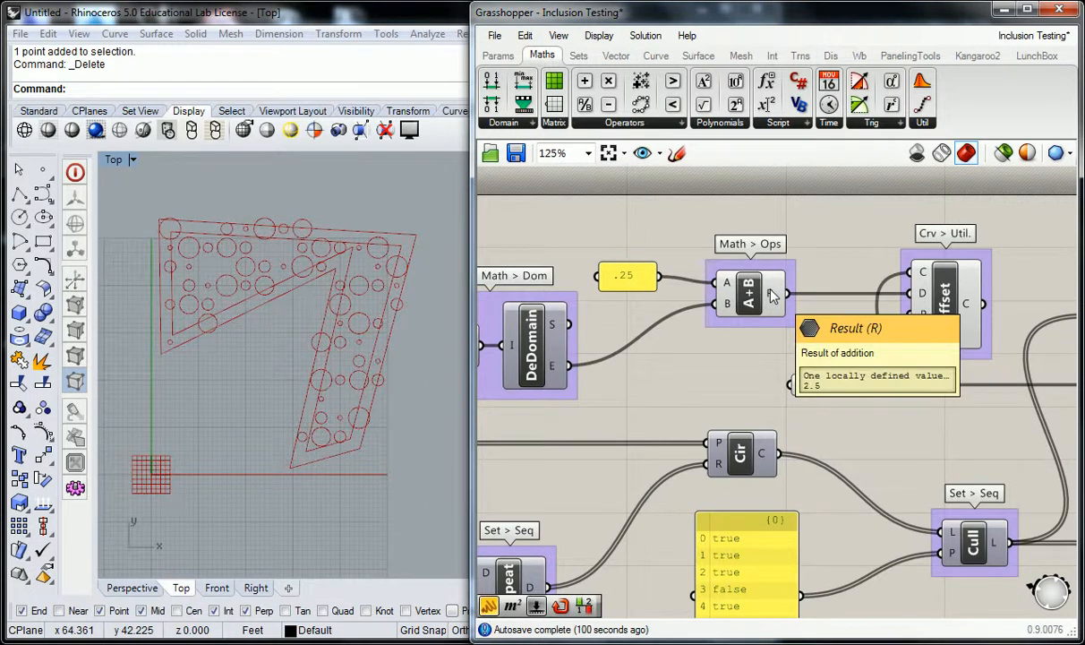
scroll(859, 318, down, 3)
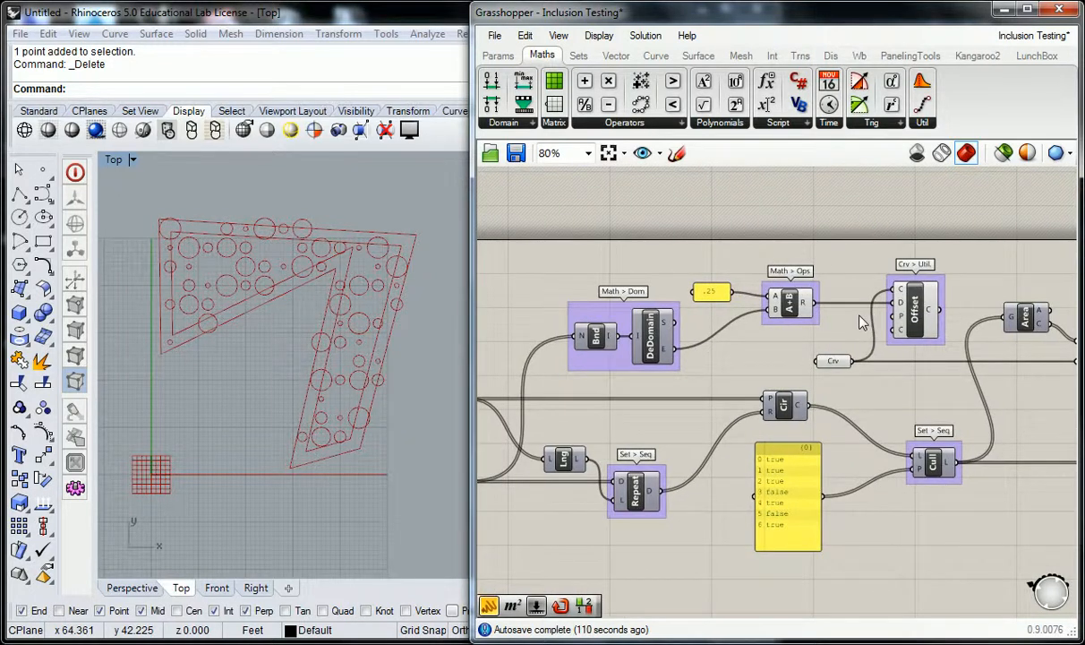
right_drag(918, 315, 727, 305)
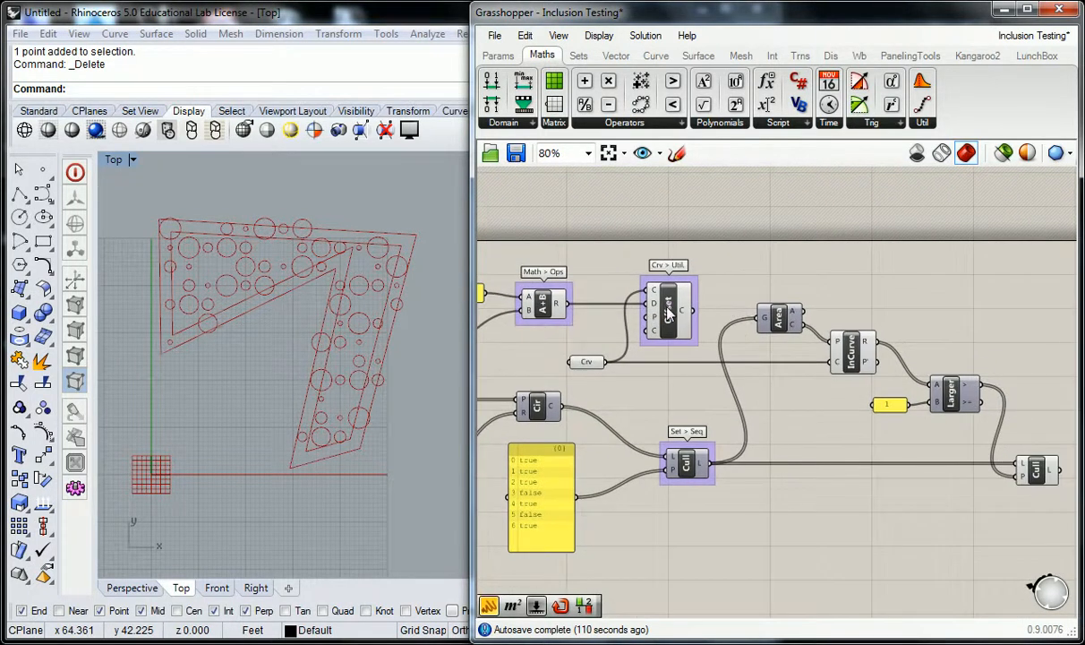
click(670, 312)
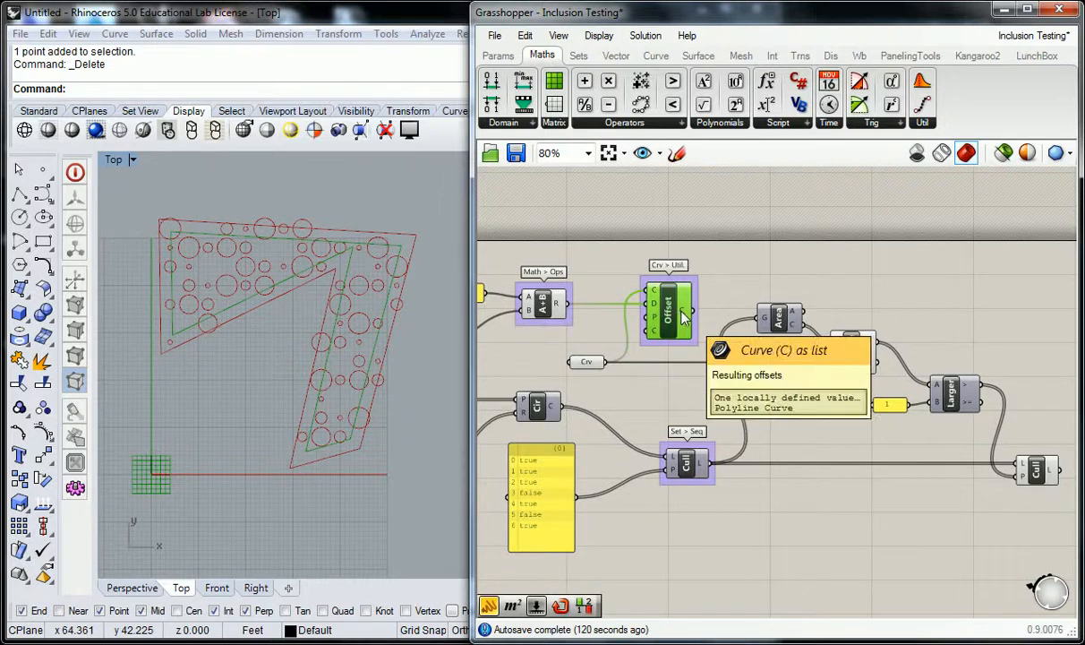
right_drag(706, 310, 672, 310)
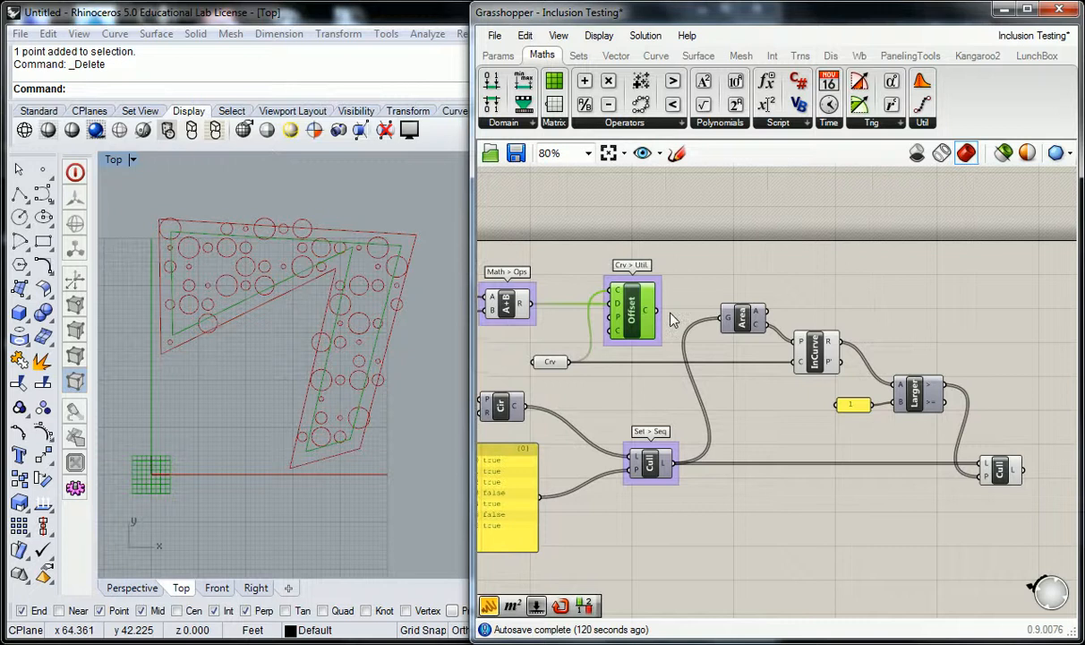
click(812, 358)
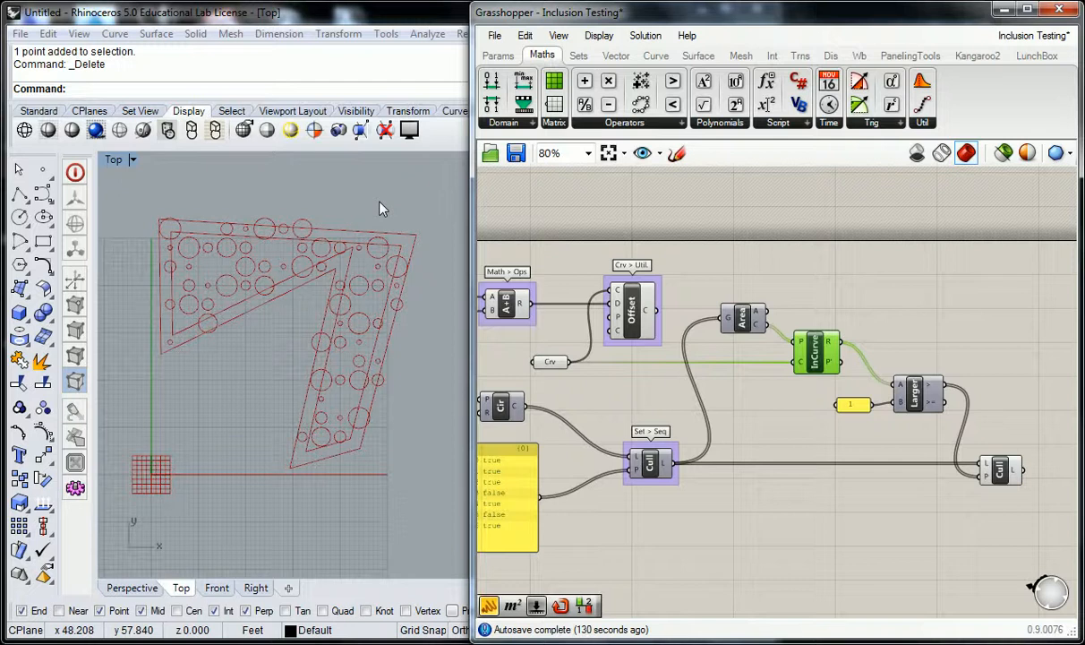
click(591, 249)
shift+drag(656, 309, 796, 362)
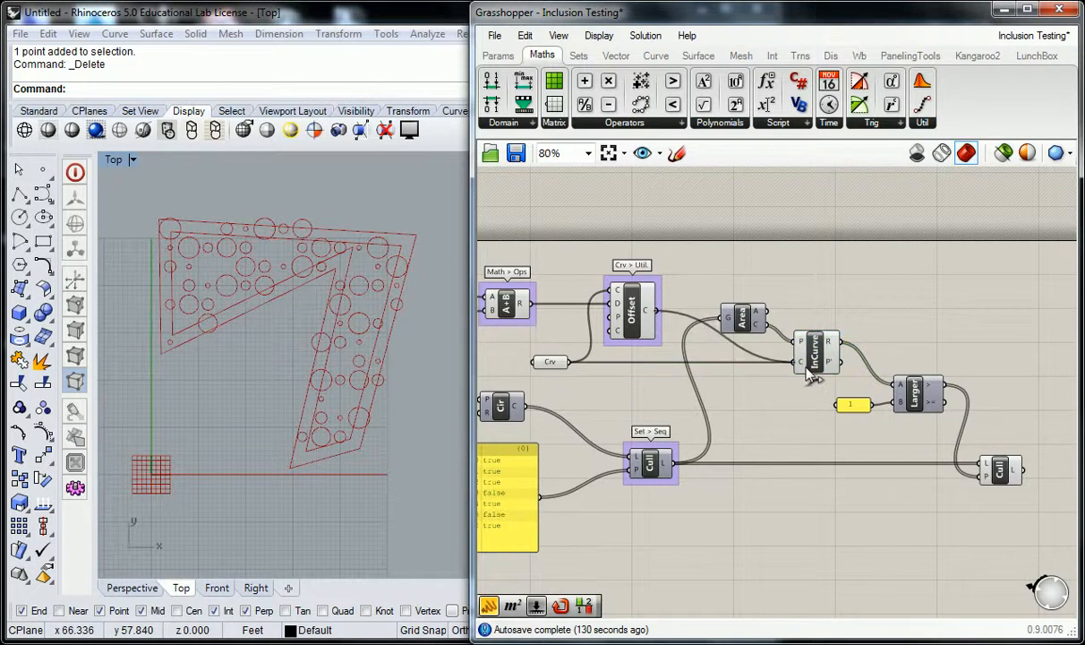
- Inspect the offset boundary and remaining circles in the Rhino viewport alongside the Offset-to-InCurve wiring
click(415, 320)
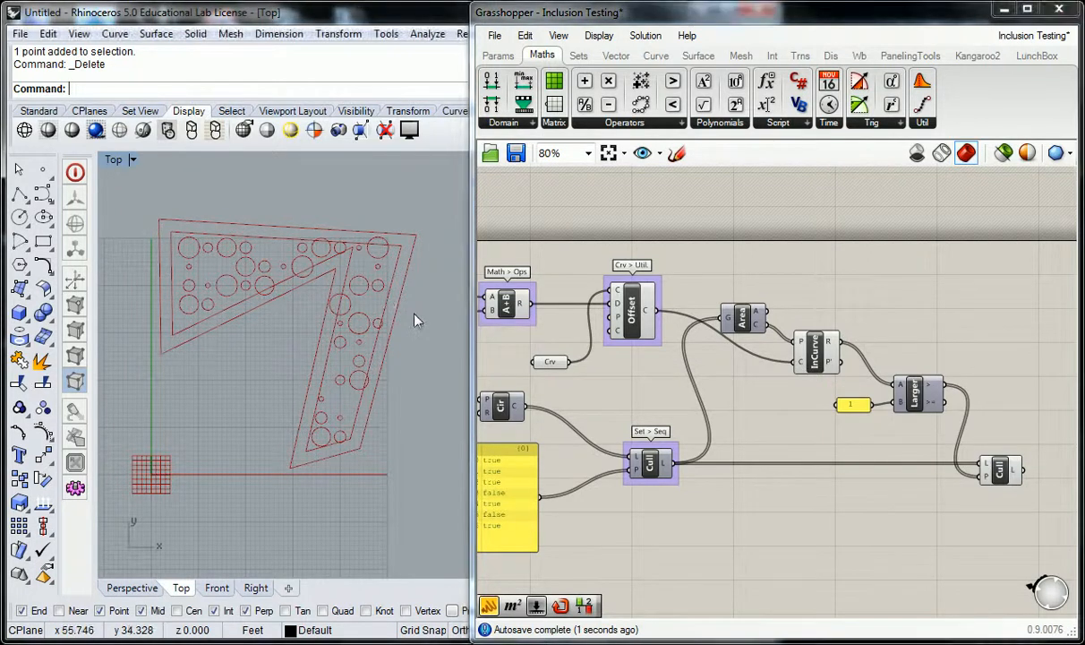
right_drag(406, 327, 387, 324)
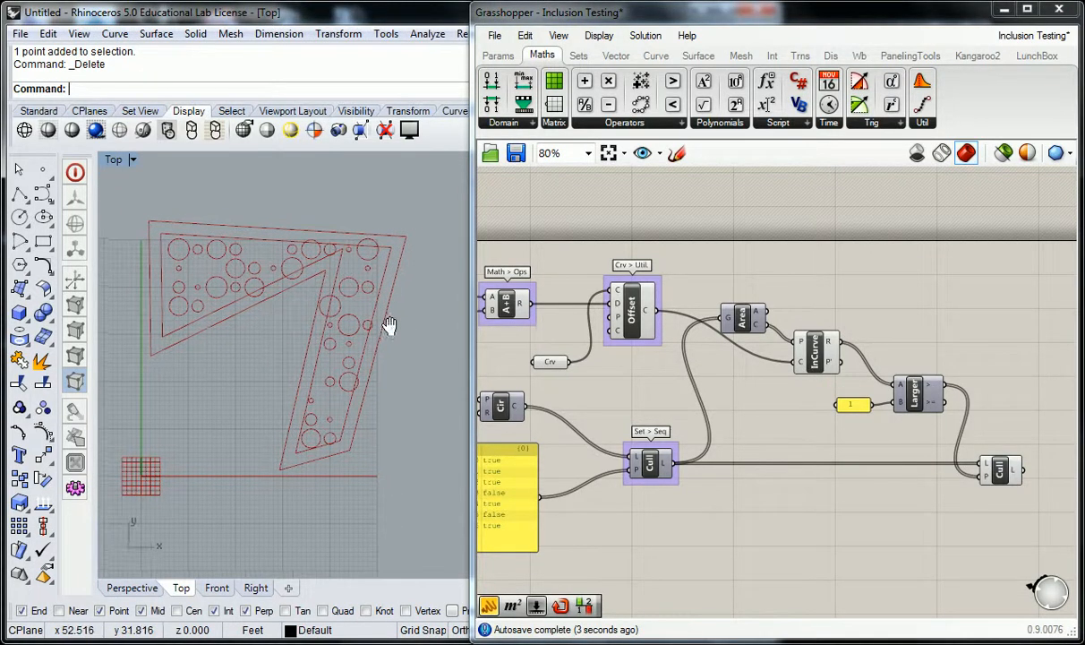
scroll(310, 310, up, 4)
scroll(327, 307, down, 3)
right_drag(302, 300, 310, 303)
right_drag(636, 303, 699, 305)
drag(707, 315, 861, 369)
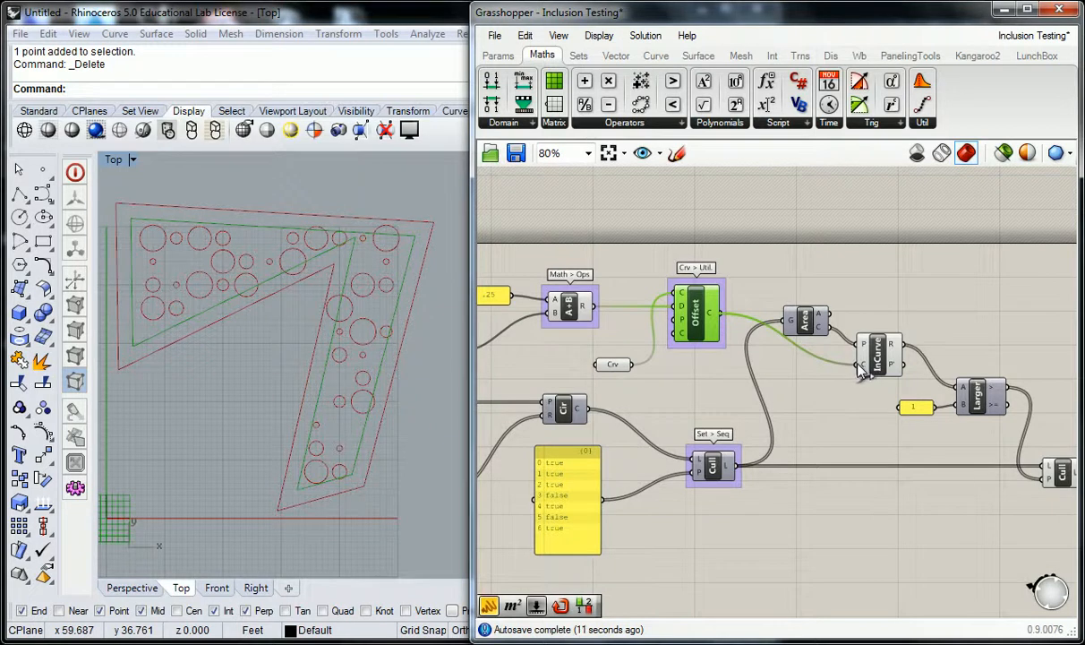
drag(827, 336, 813, 398)
click(779, 308)
- Resize the Grasshopper window and pan the canvas to show the whole definition
scroll(776, 307, down, 2)
right_drag(698, 301, 779, 307)
scroll(779, 307, up, 1)
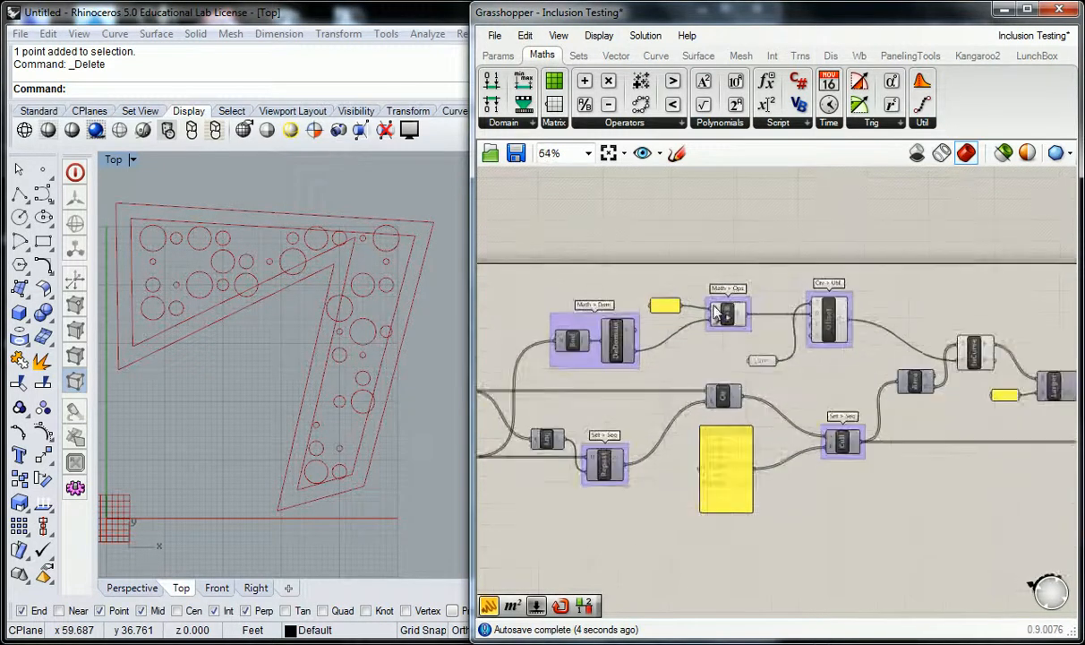
scroll(354, 260, down, 2)
right_drag(346, 265, 323, 265)
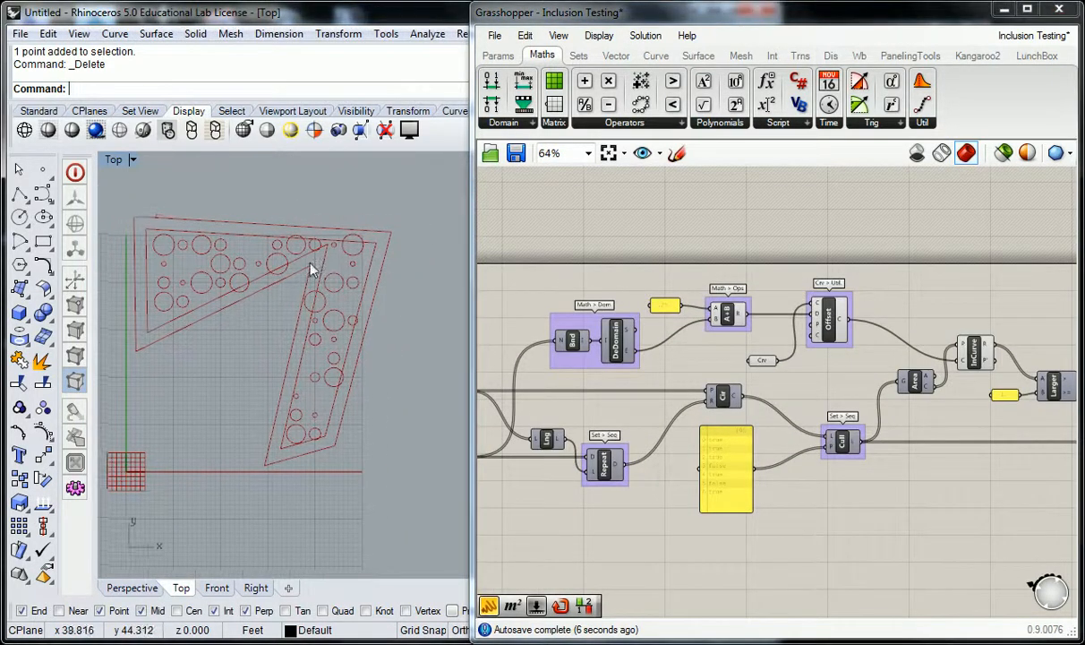
drag(470, 287, 403, 271)
right_drag(682, 306, 660, 222)
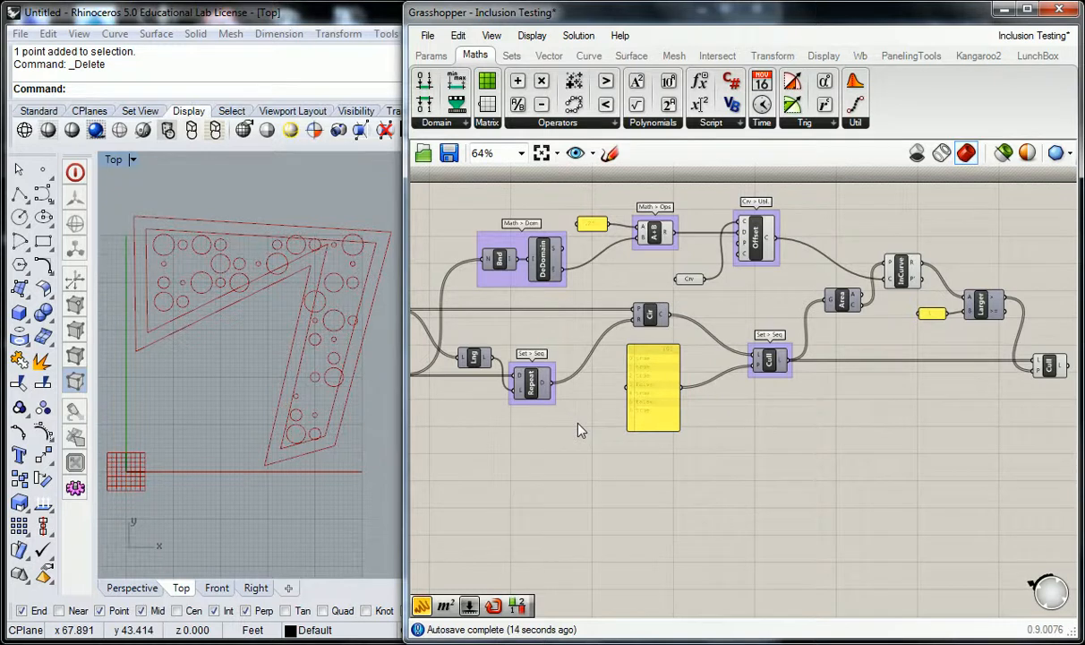
drag(405, 402, 337, 402)
right_drag(404, 411, 467, 408)
- Zoom and pan the Rhino viewport to examine the circles against the offset boundary
mouse_move(236, 346)
right_down()
mouse_move(218, 340)
mouse_move(217, 350)
right_up()
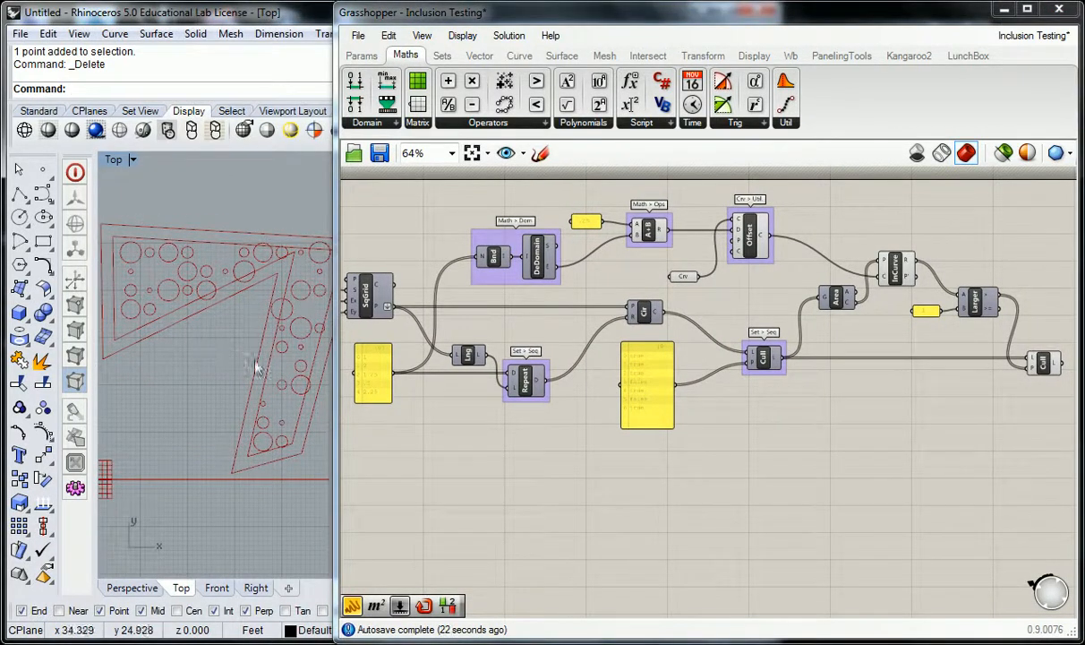
scroll(263, 309, up, 5)
right_drag(261, 296, 198, 315)
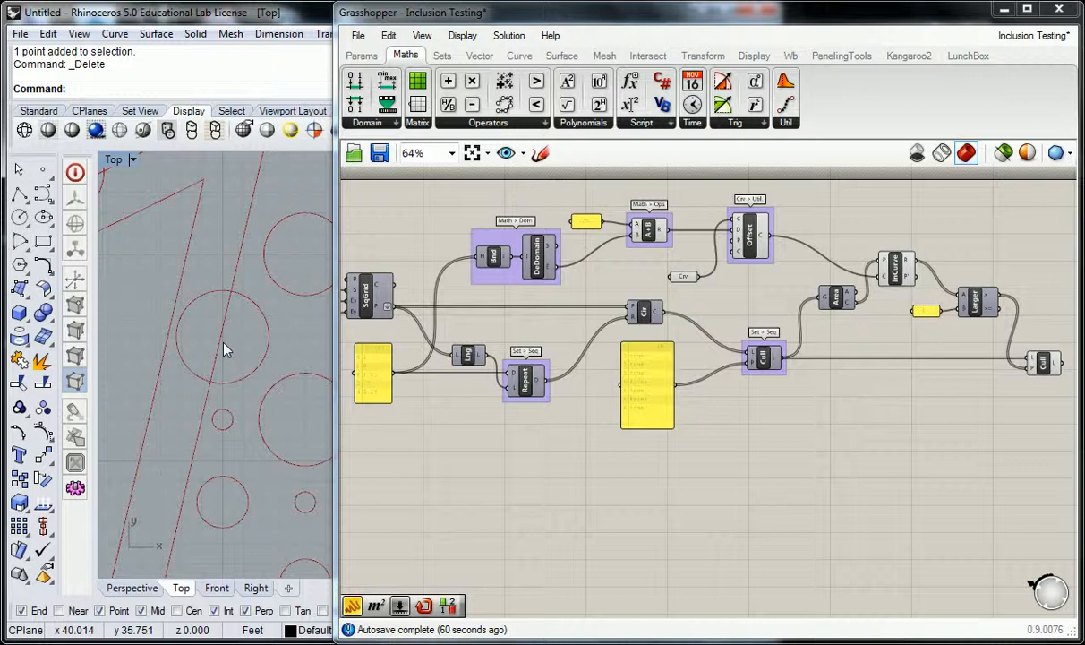
scroll(234, 215, down, 5)
scroll(266, 283, down, 4)
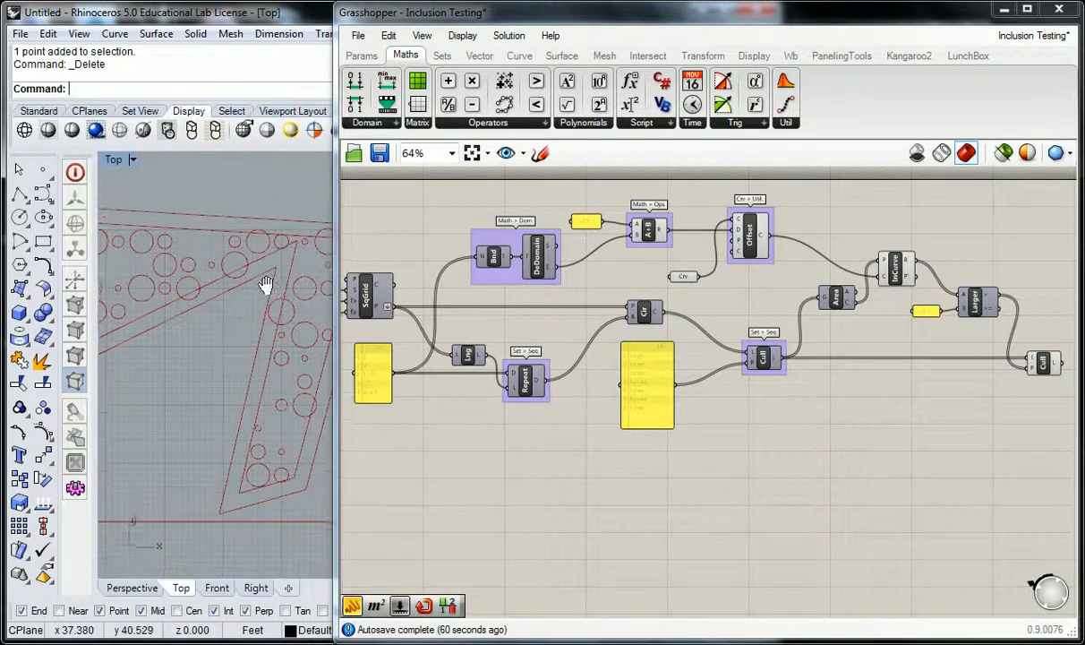